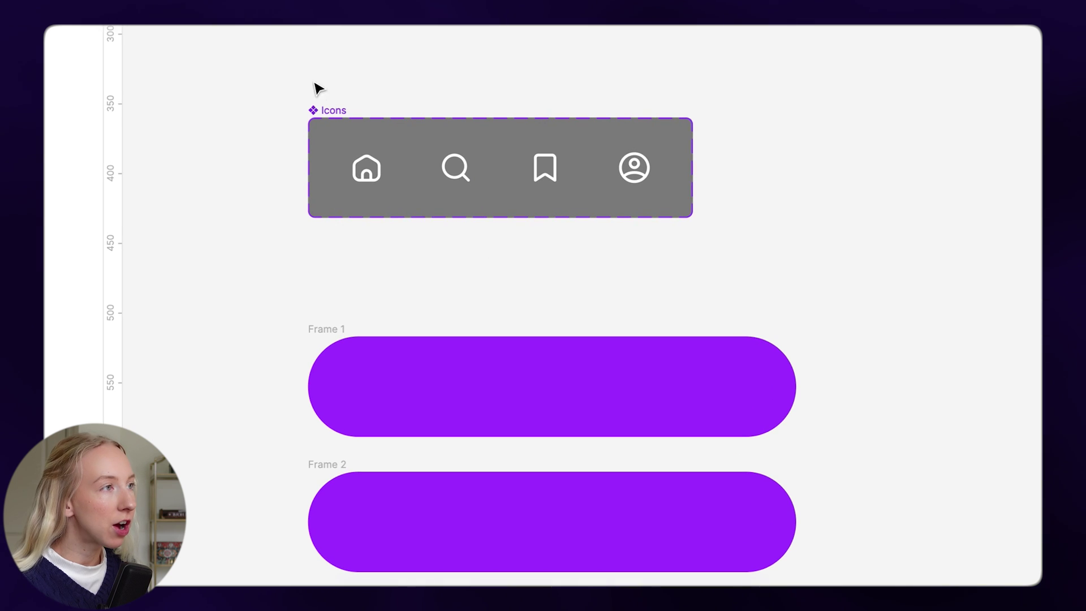
Step: Select the Icons component set and inspect its Home, Search, Bookmark and User variants
left_click(376, 140)
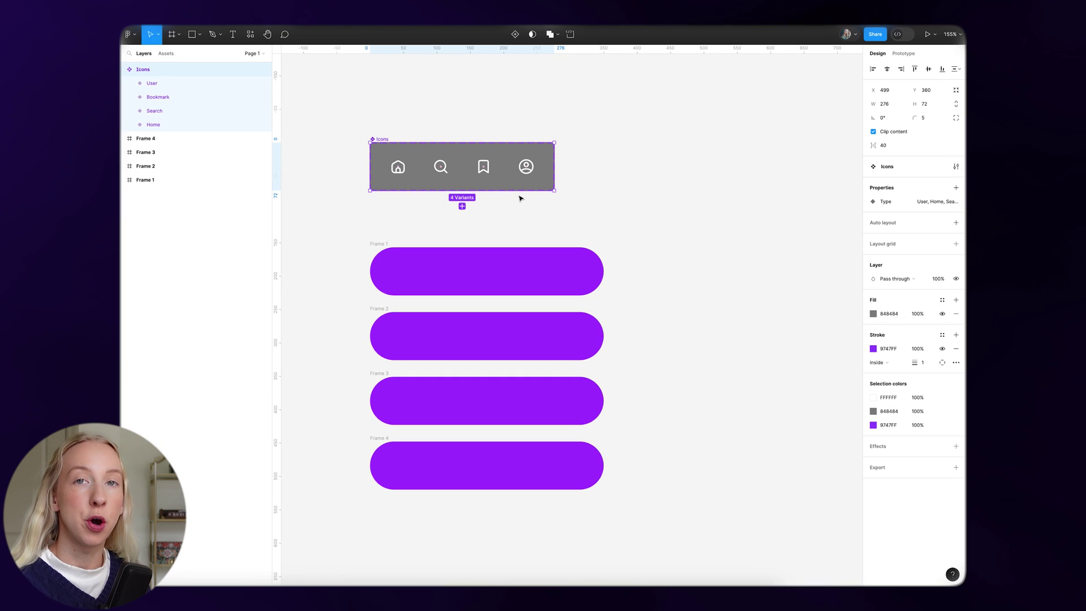
left_click(398, 170)
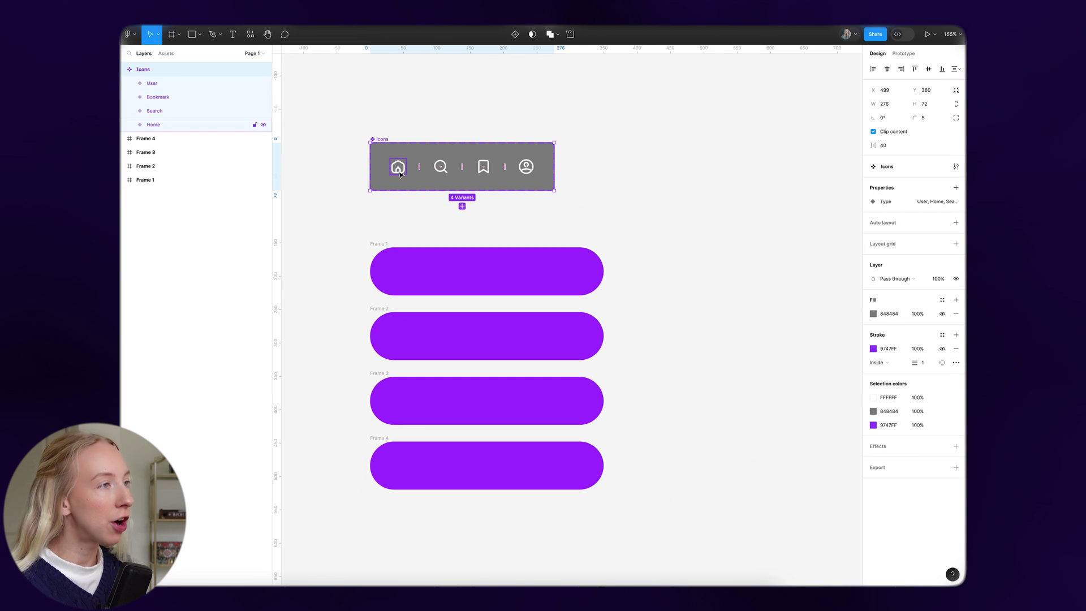
left_click(442, 168)
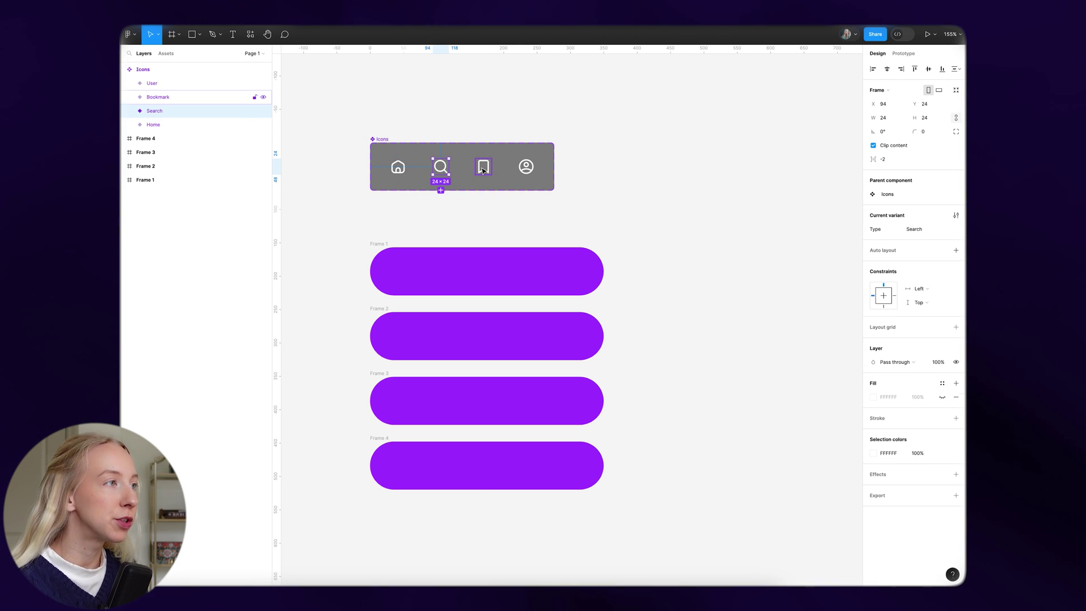
left_click(484, 170)
left_click(528, 170)
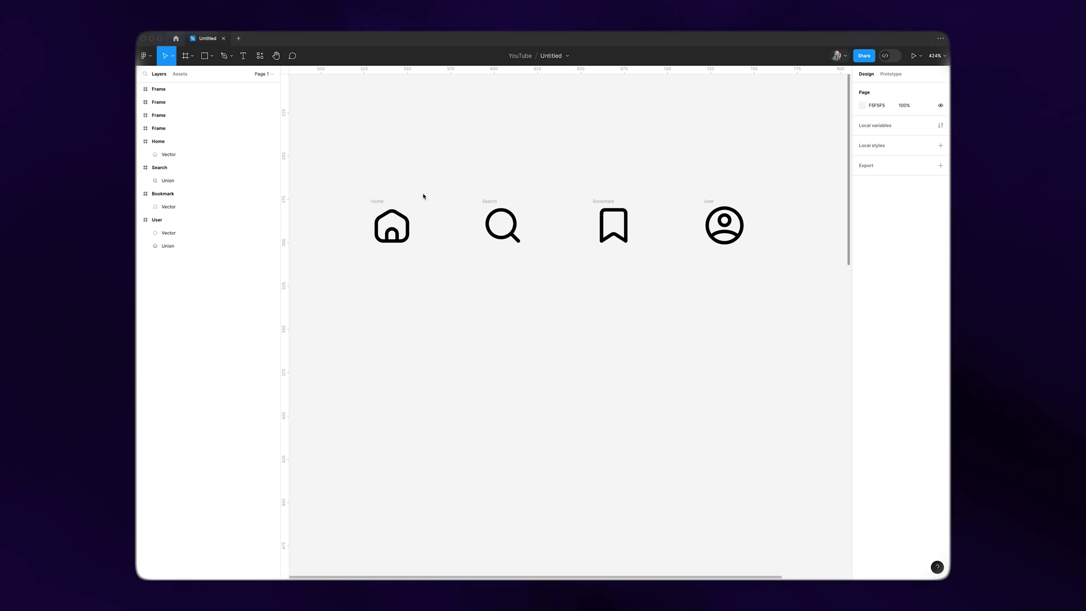
Step: Combine the four icon frames into a single component set
scroll(436, 208, "down", 3)
scroll(437, 209, "up", 4)
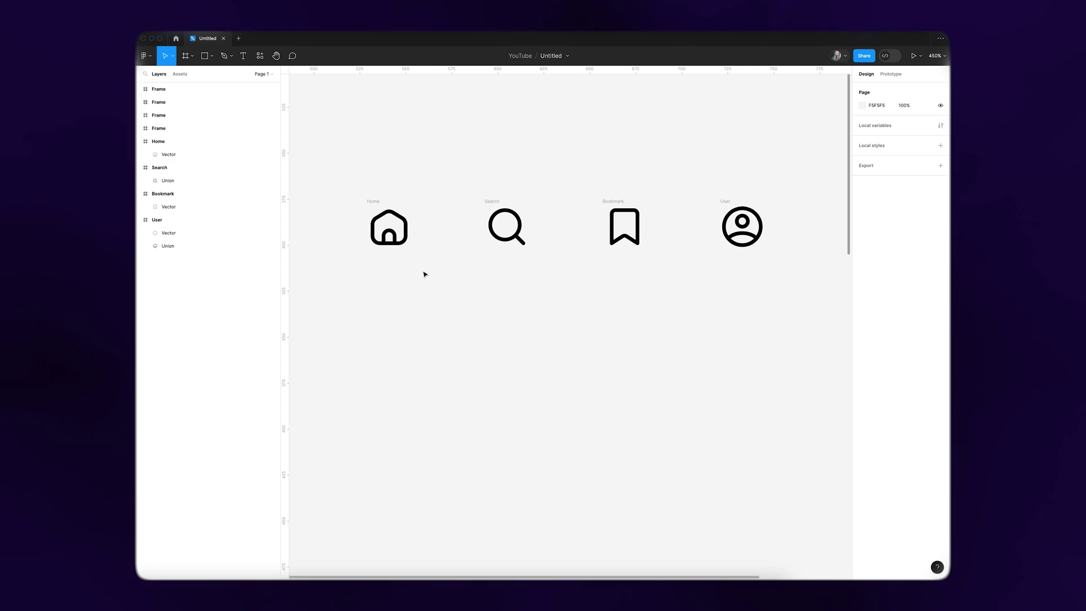
scroll(523, 223, "up", 1)
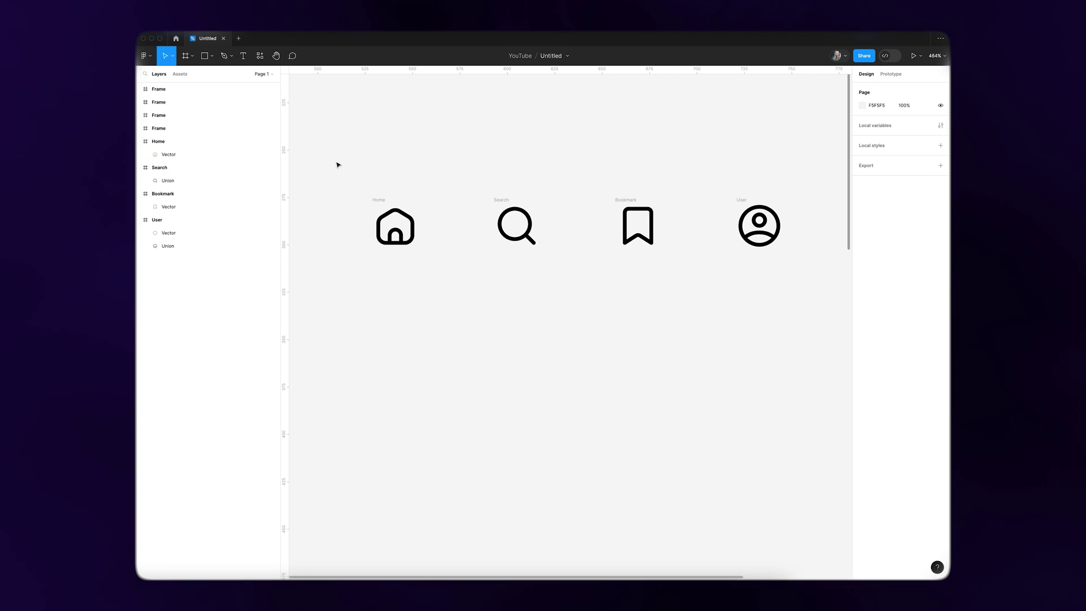
left_click_drag(328, 163, 821, 284)
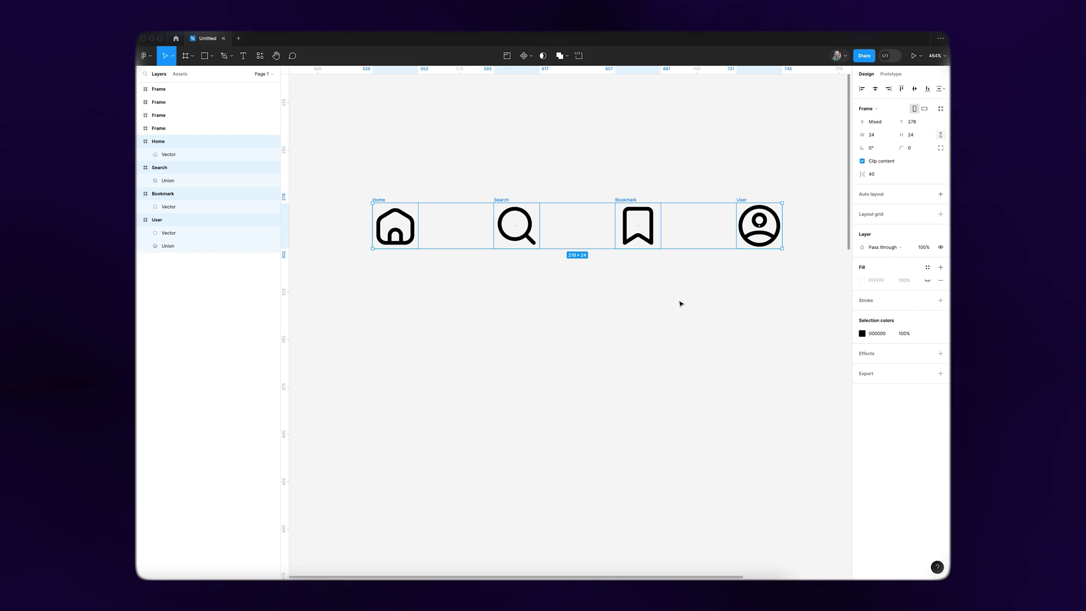
left_click(529, 55)
left_click(532, 96)
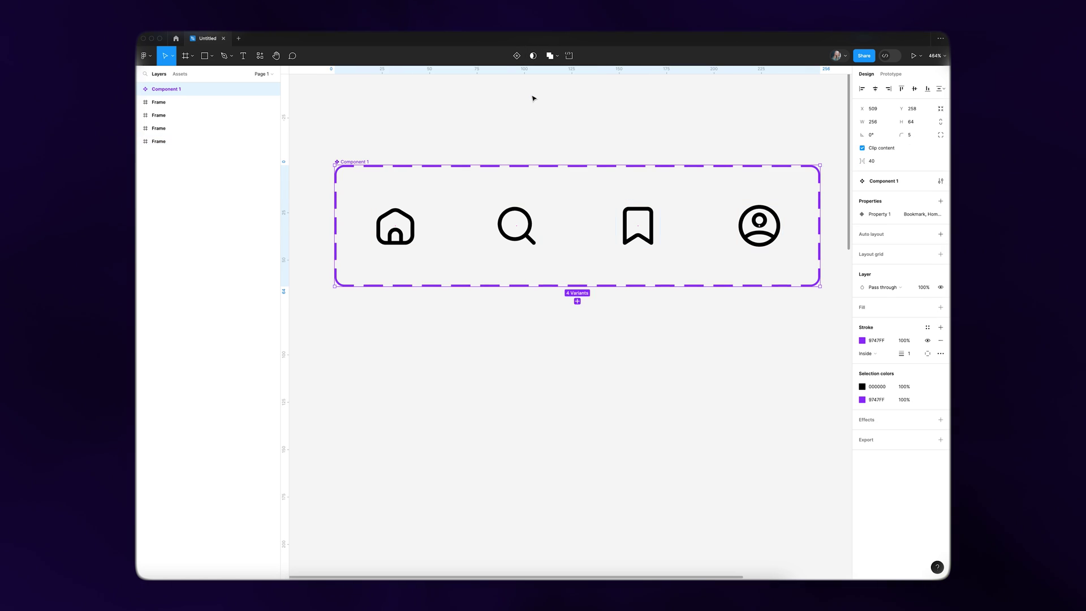
Step: Rename the new component set to 'Icon'
left_click(396, 227)
left_click(521, 227)
left_click(639, 226)
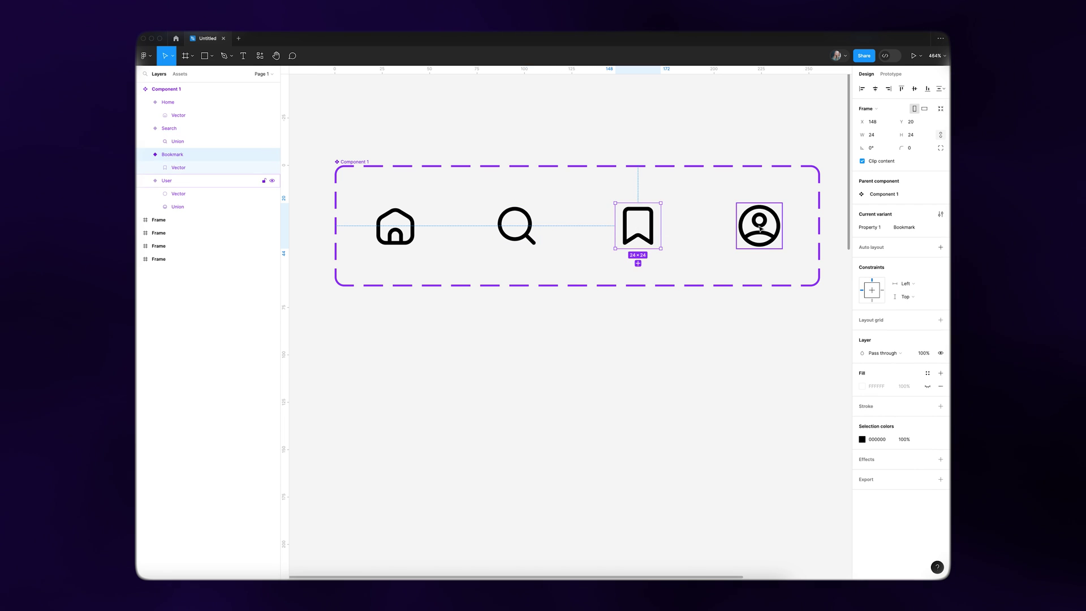
left_click(760, 228)
left_click(395, 218)
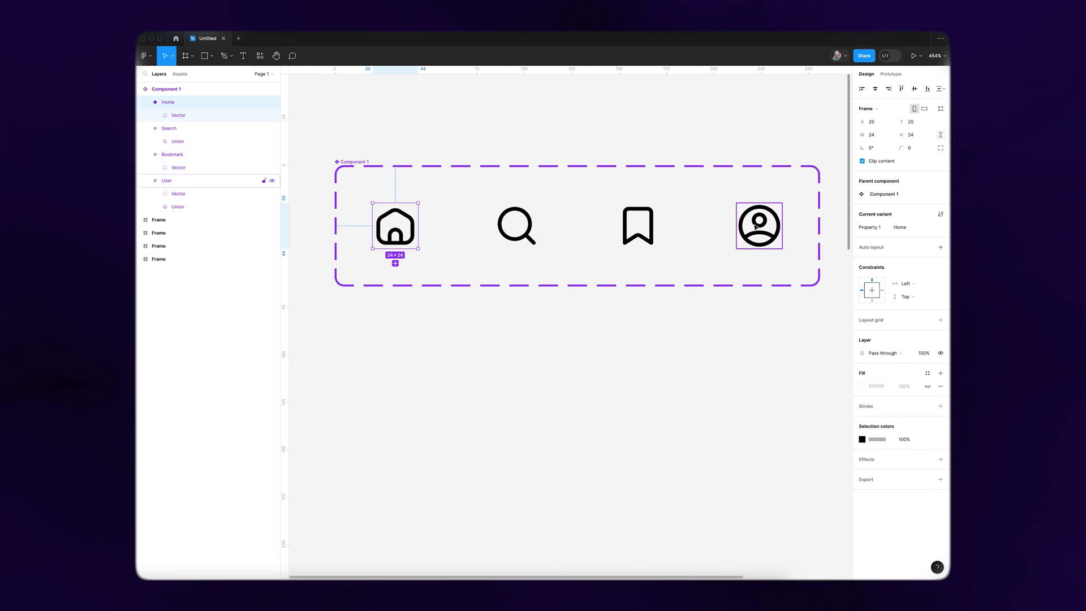
left_click(362, 161)
double_click(361, 162)
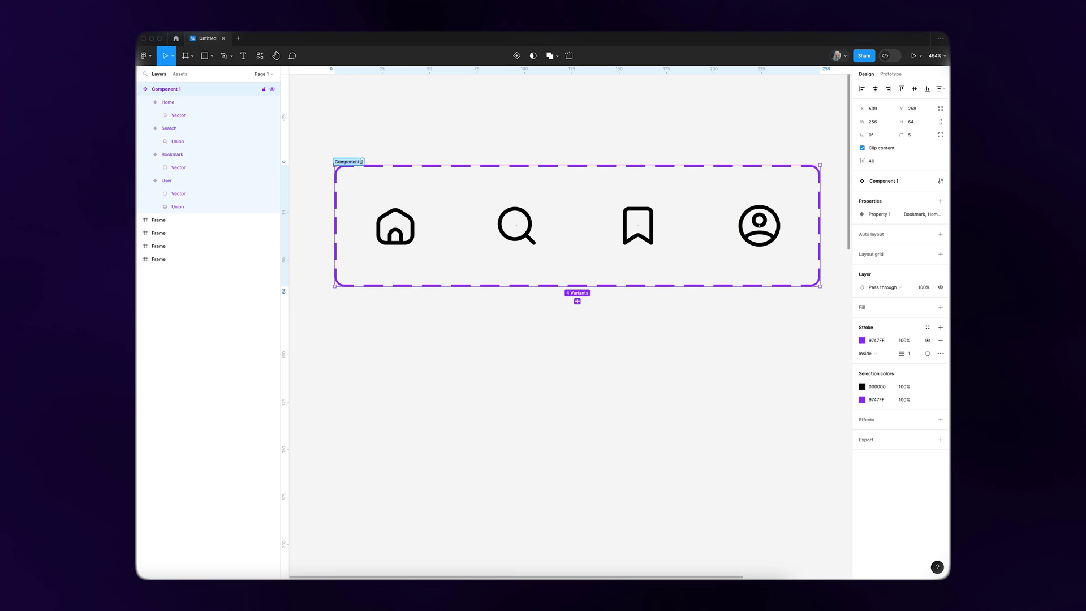
type("Icon")
left_click(370, 124)
Step: Name the variant property Type and check the Home, Search, Bookmark and User variants
left_click(395, 237)
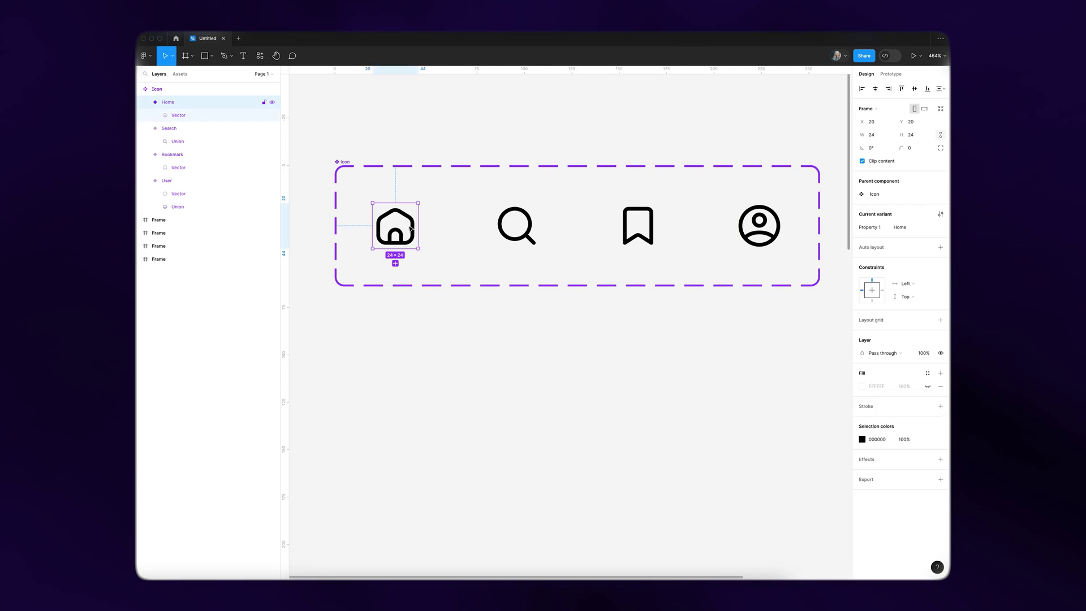
key("Escape")
left_click(399, 229)
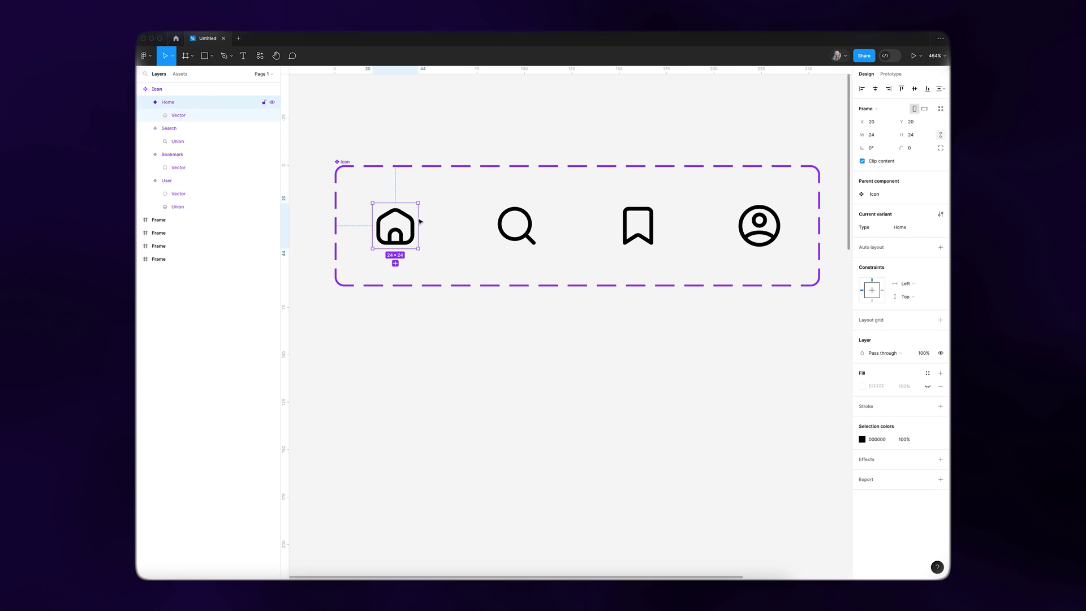
left_click(523, 225)
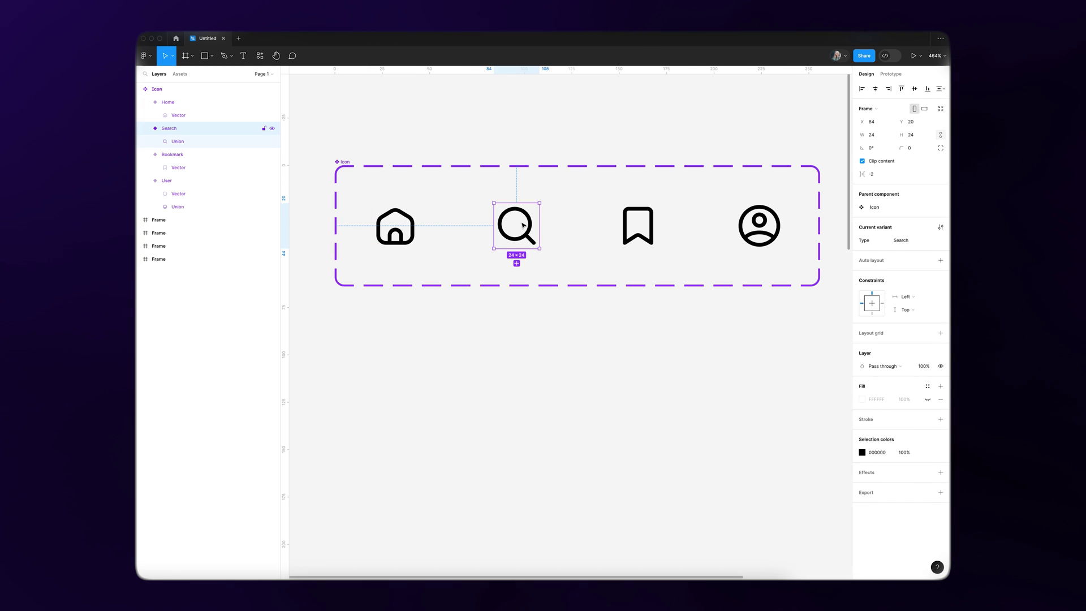
left_click(645, 227)
left_click(396, 229)
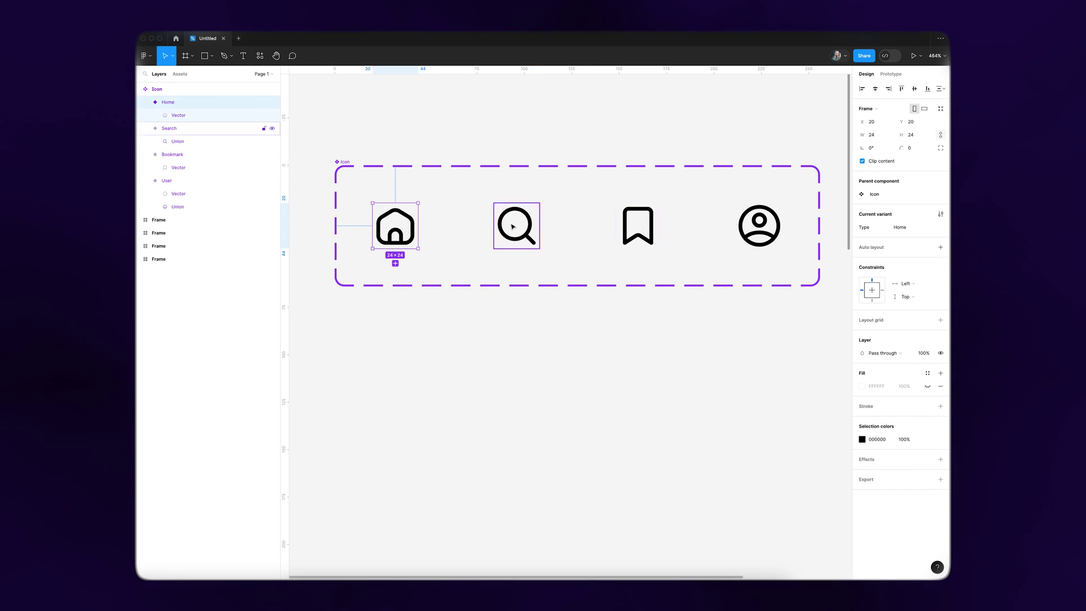
left_click(515, 226)
left_click(636, 227)
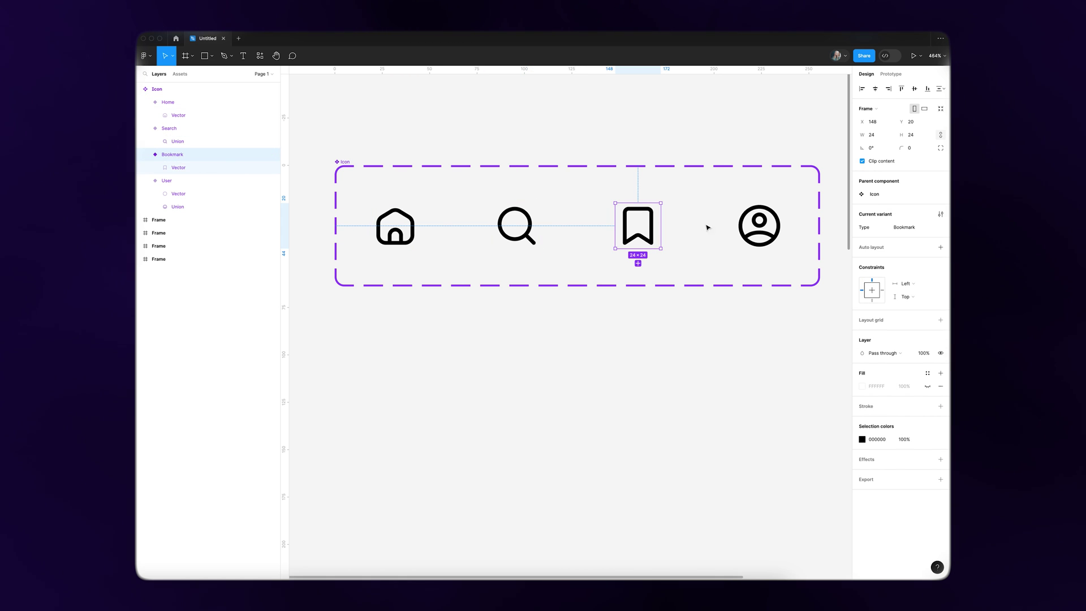
left_click(768, 226)
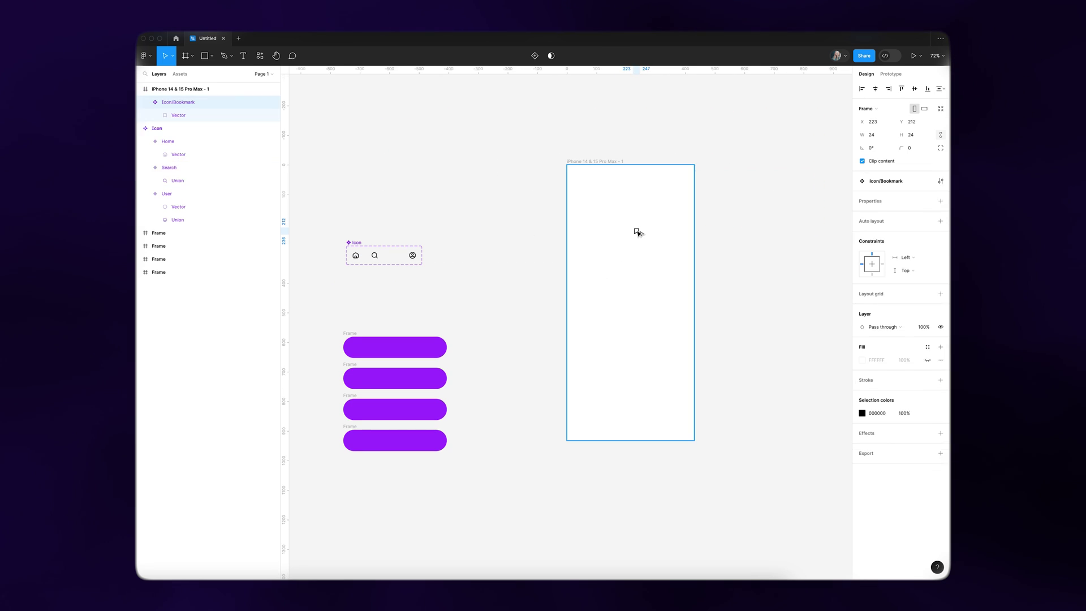
Step: Drop an Icon instance into the iPhone 14 & 15 Pro Max frame
left_click_drag(638, 230, 654, 245)
scroll(654, 244, "up", 5)
scroll(650, 236, "up", 5)
left_click(633, 223)
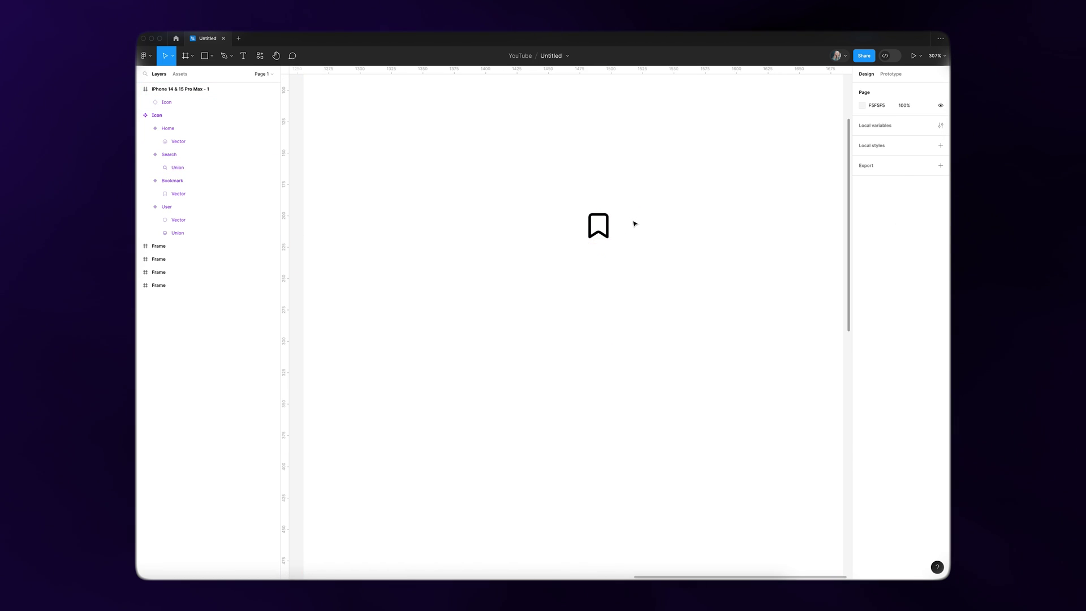
left_click(609, 227)
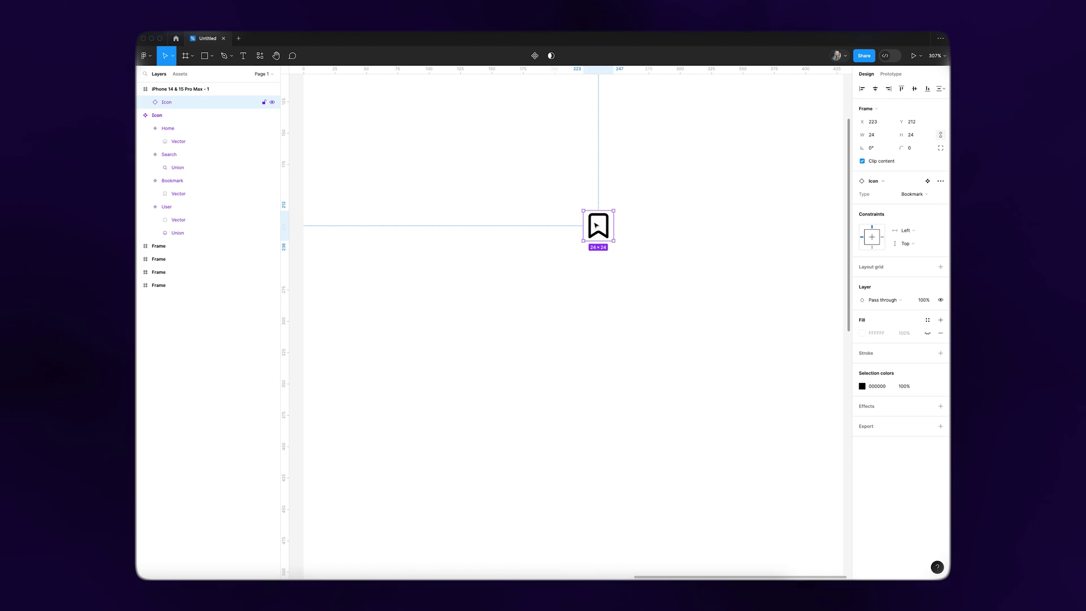
Step: Switch the placed icon instance's Type from Bookmark to User
left_click(928, 196)
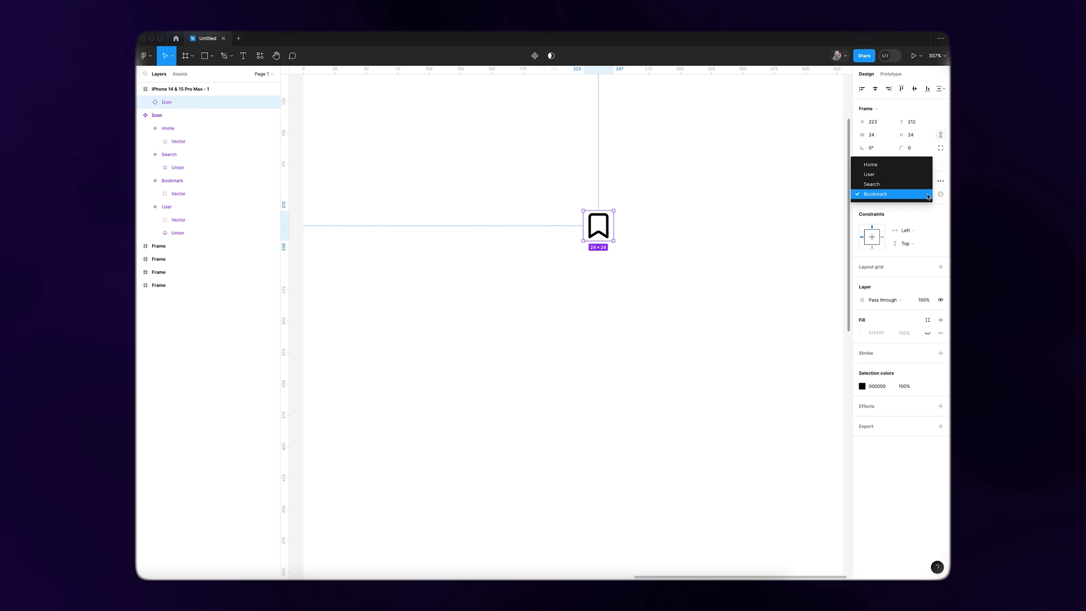
left_click(914, 178)
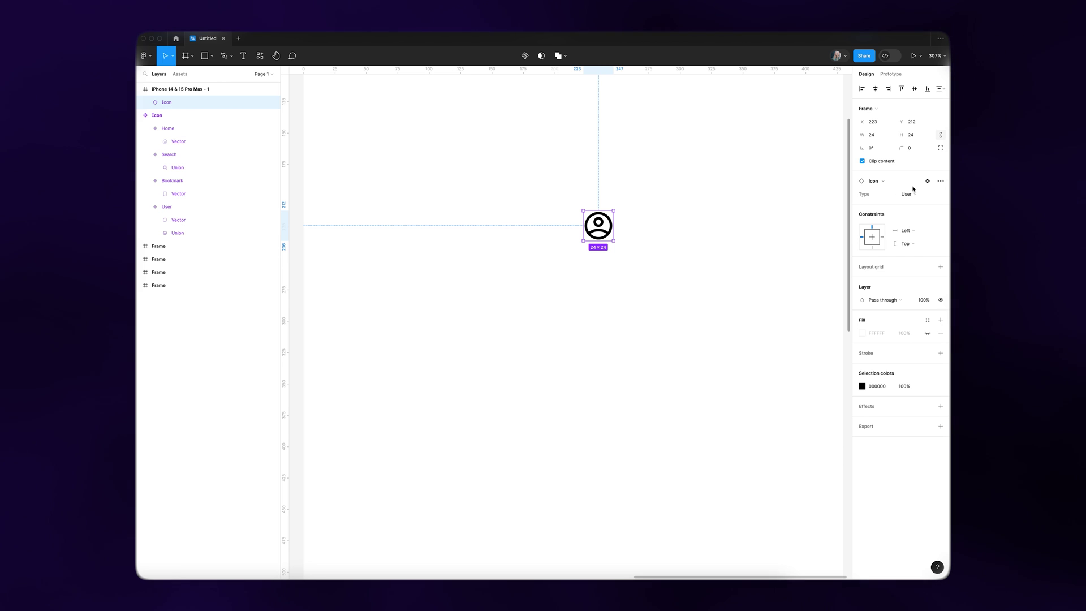
left_click(678, 199)
scroll(707, 205, "down", 5)
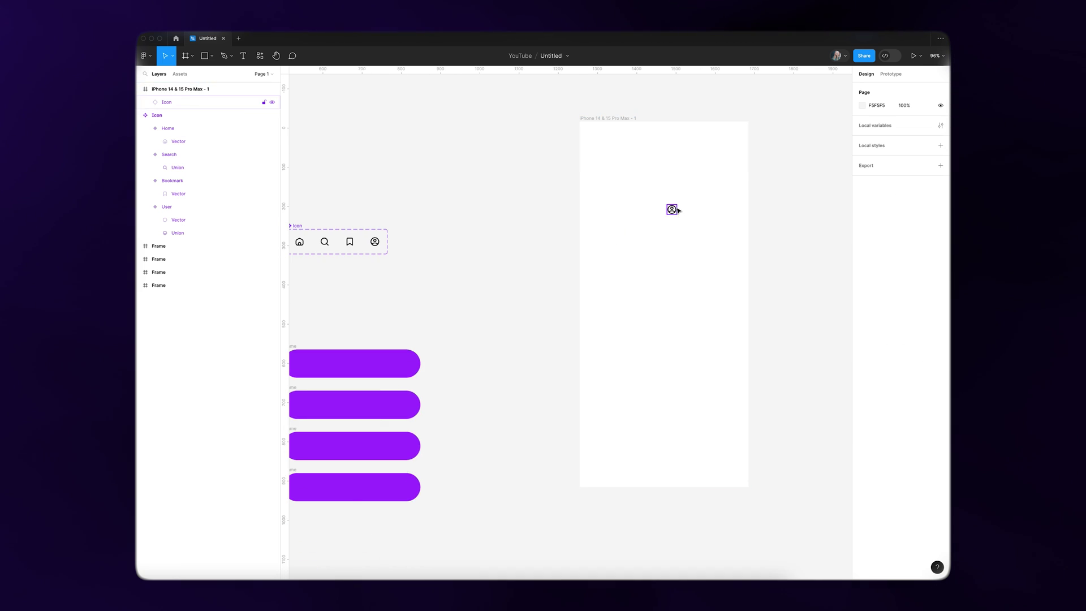
scroll(671, 208, "up", 3)
scroll(740, 251, "left", 5)
scroll(678, 227, "up", 3)
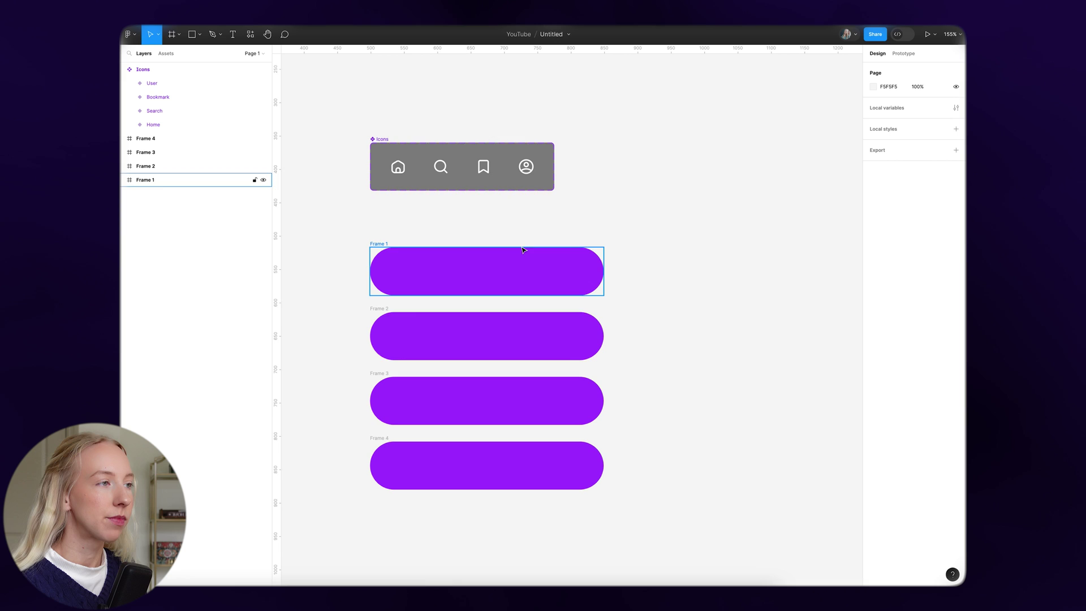
scroll(485, 237, "down", 3)
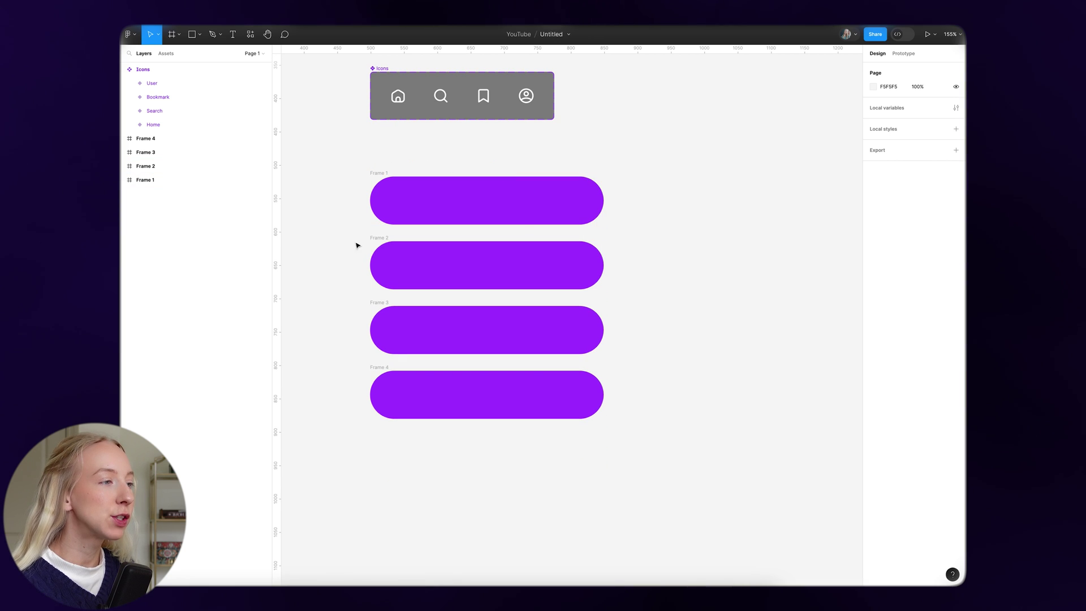
Step: Select the four purple 350×72 pill frames, Frame 1–4, stacked under the Icons component
scroll(622, 167, "up", 2)
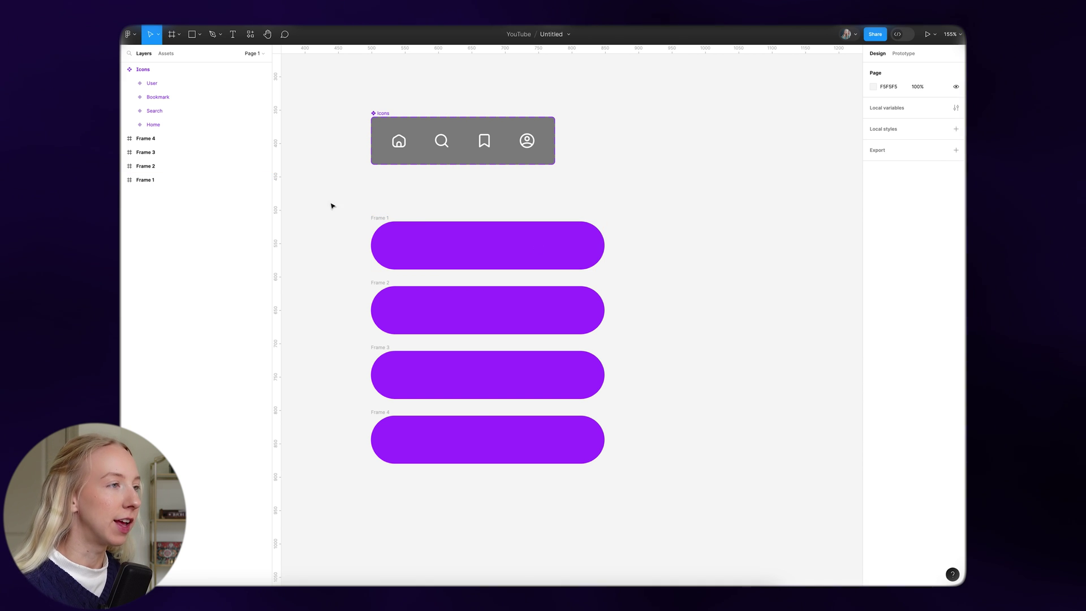
scroll(340, 204, "left", 1)
scroll(347, 203, "up", 1)
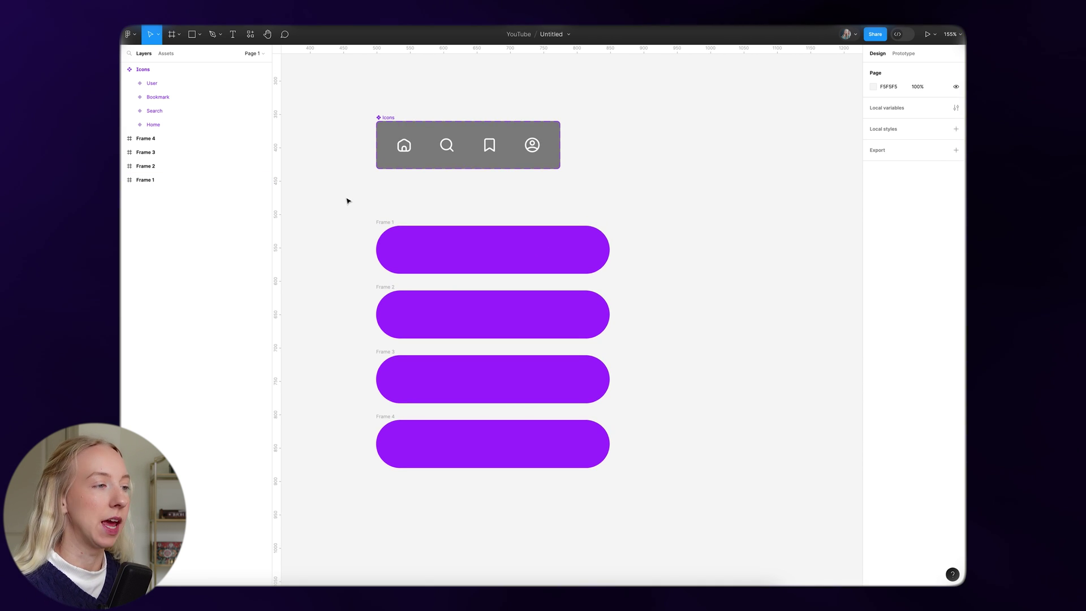
left_click_drag(346, 197, 648, 505)
scroll(647, 505, "down", 1)
scroll(649, 151, "down", 4)
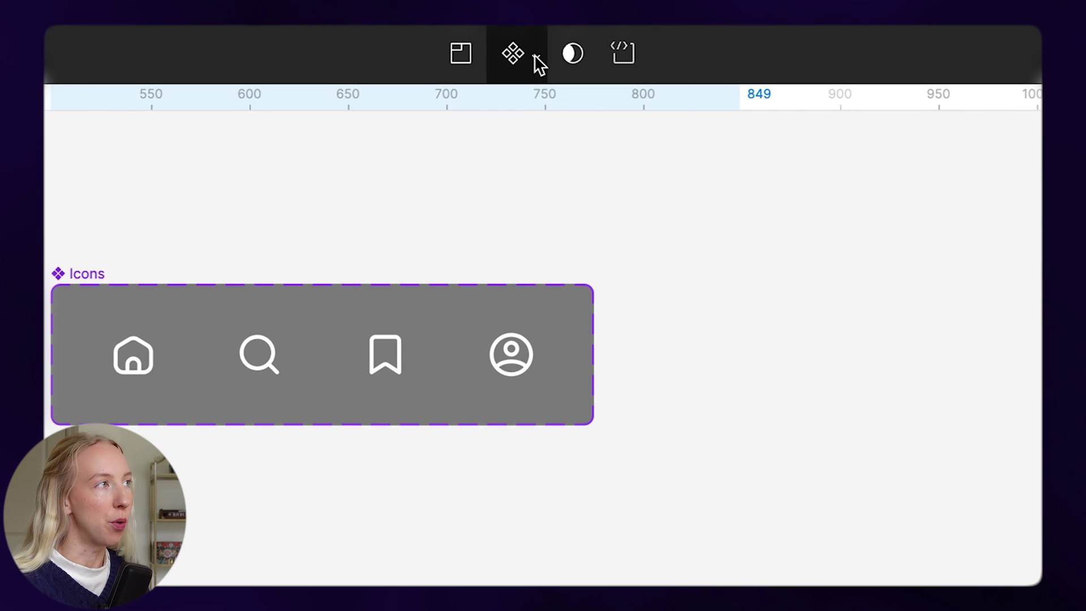
Step: Combine the four pill frames into a component set named 'Tab Bar'
left_click(536, 61)
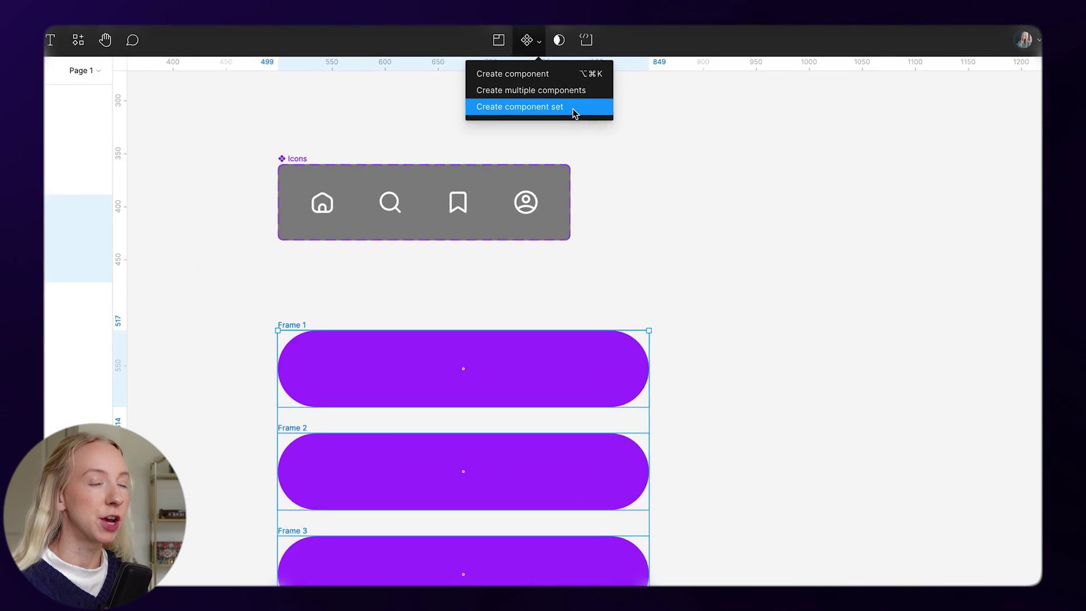
left_click(591, 185)
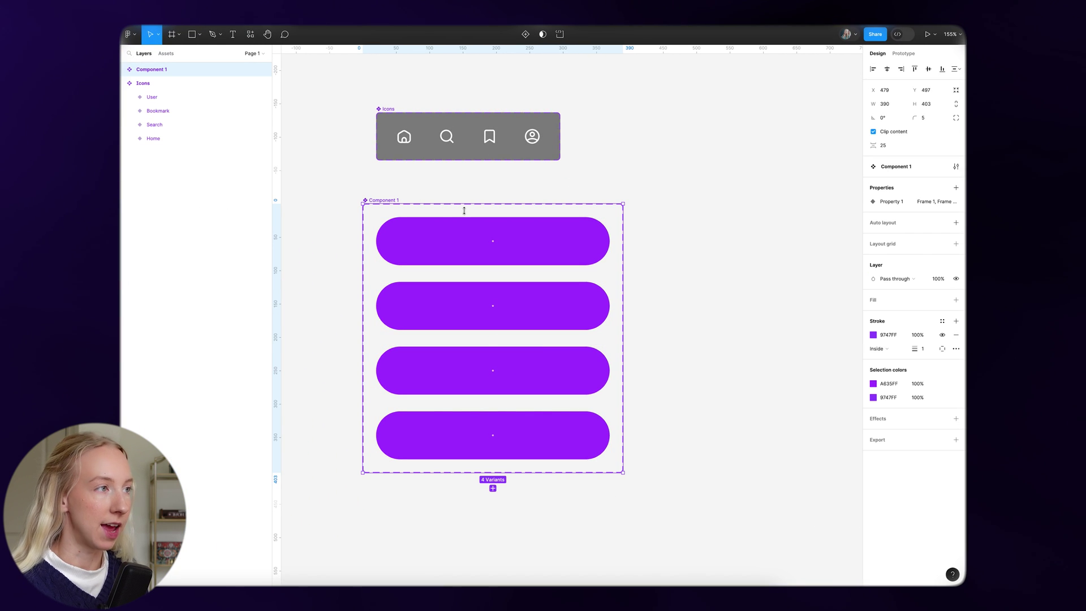
double_click(383, 199)
type("Tab Bar")
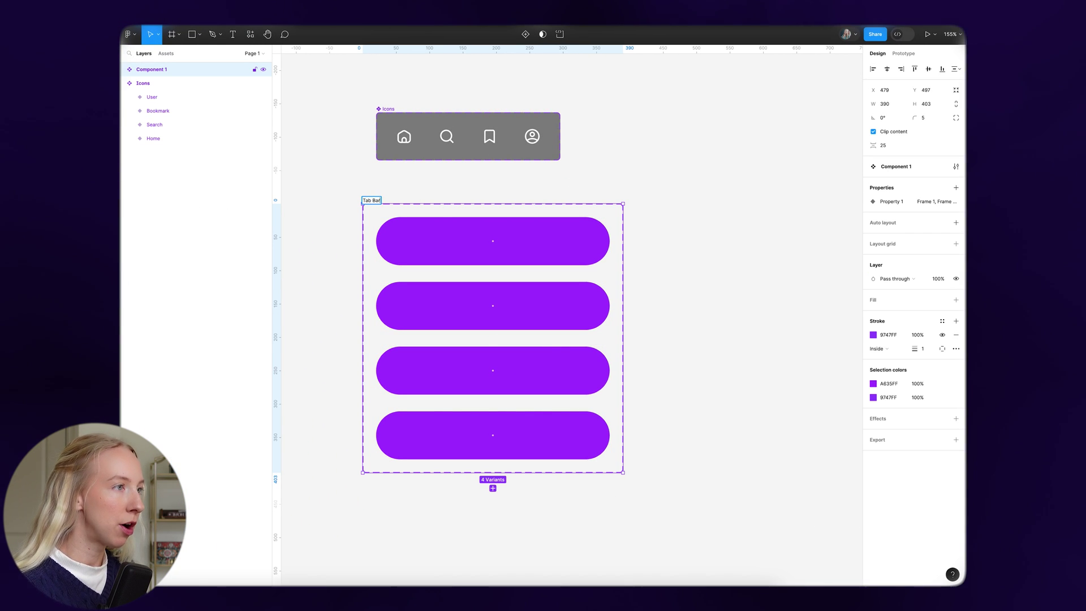
key("Return")
Step: Rename the variant property from Property 1 to State
double_click(898, 202)
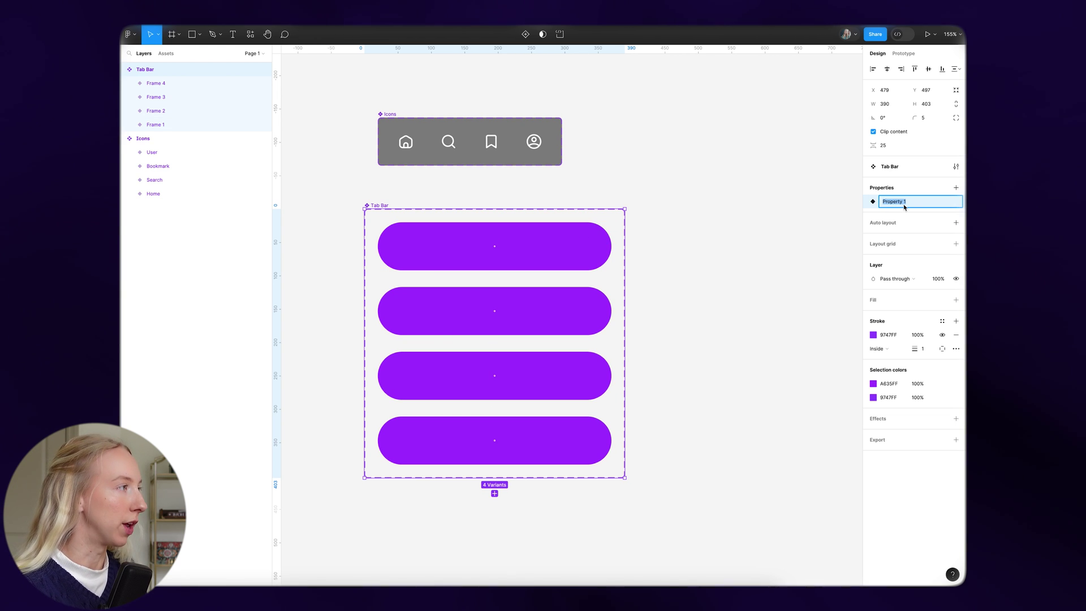
type("State")
key("Return")
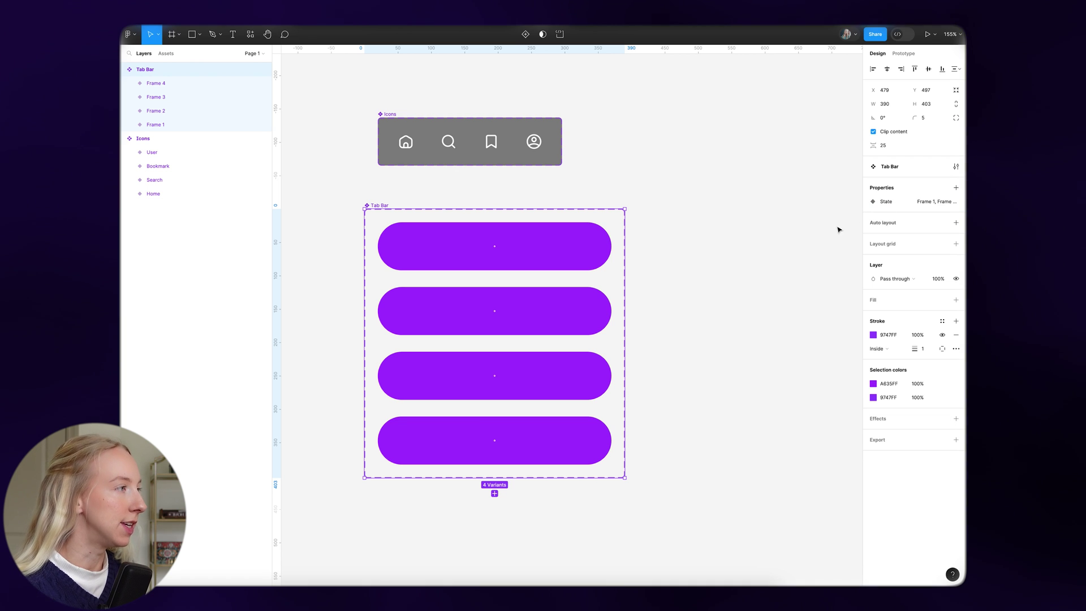
double_click(924, 204)
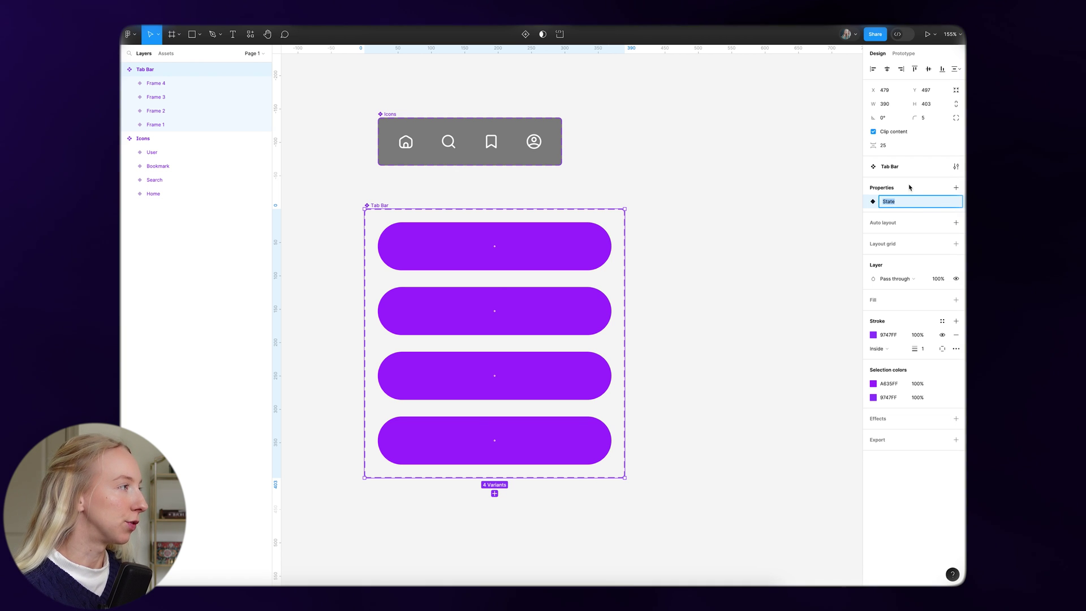
Step: Set the four variants' State values to Home, Search, Saved and Profile
left_click(155, 125)
left_click(932, 219)
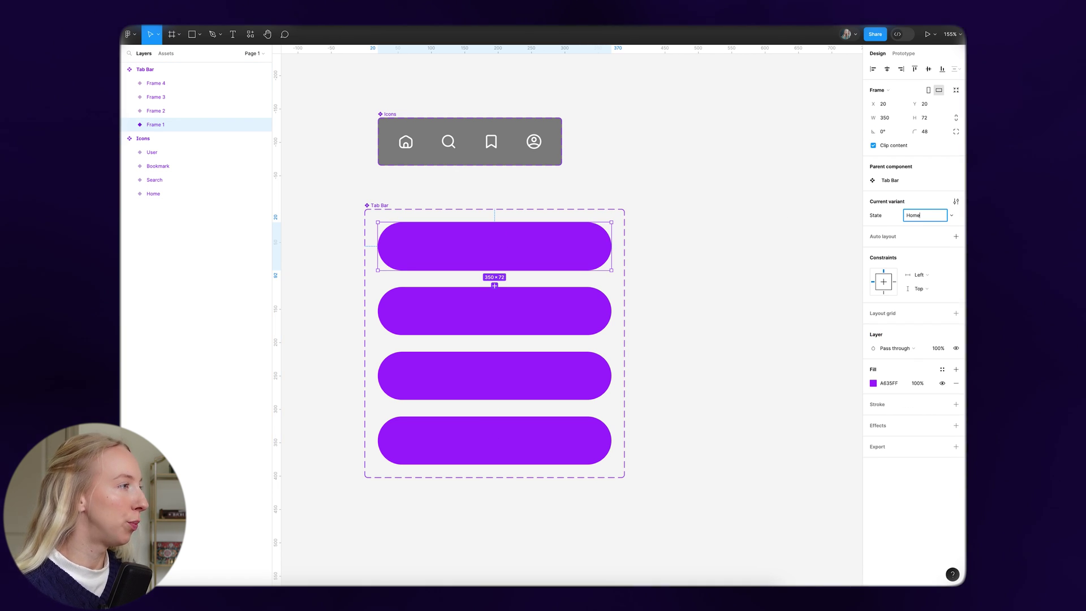
key("Tab")
left_click(909, 215)
type("Search")
key("Tab")
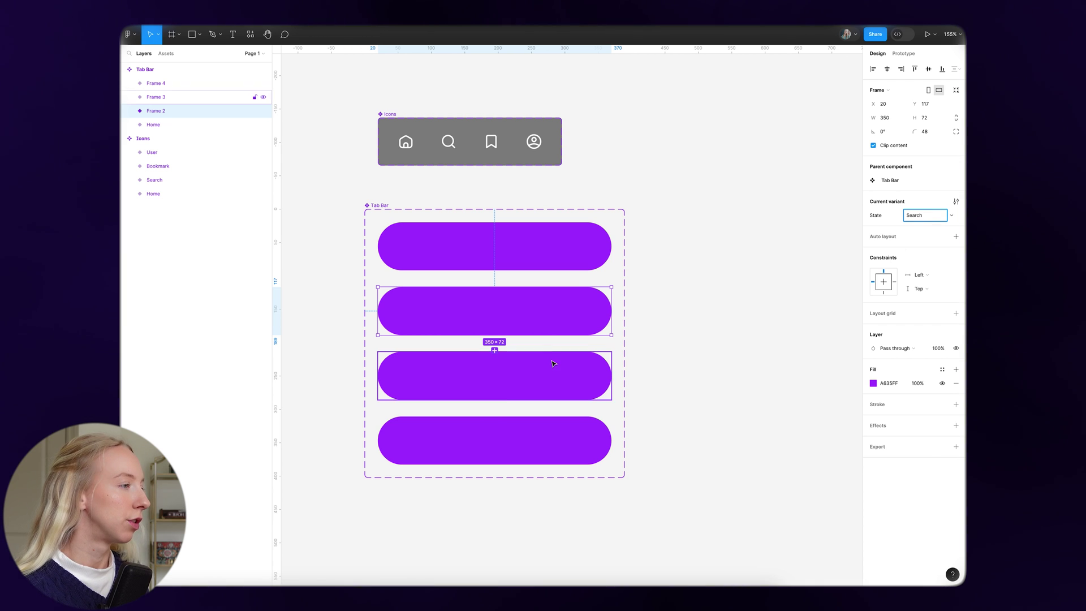
type("Saved")
key("Tab")
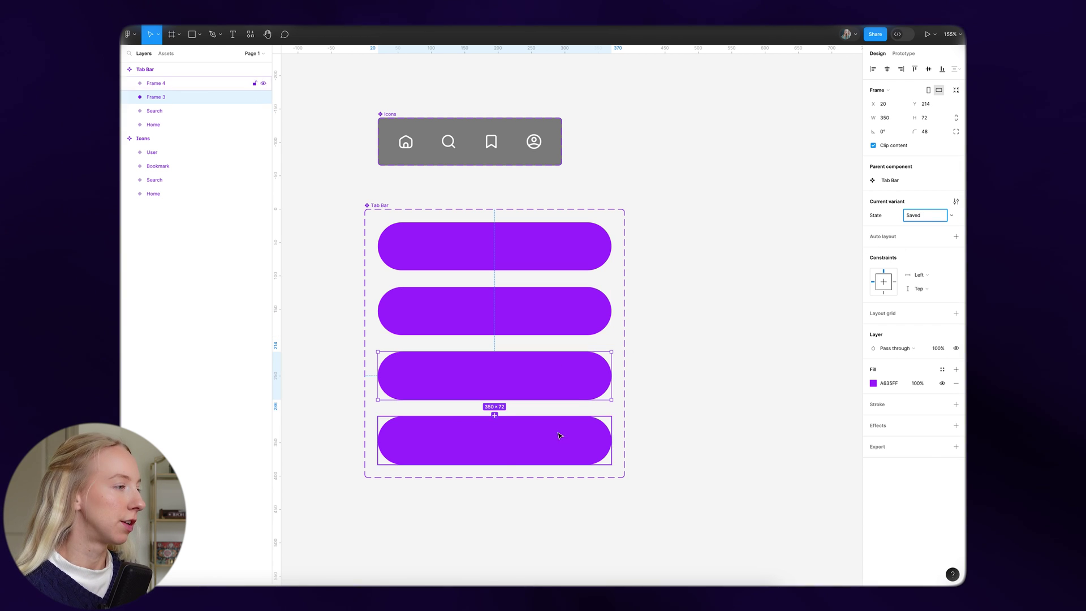
left_click(928, 215)
type("Profile")
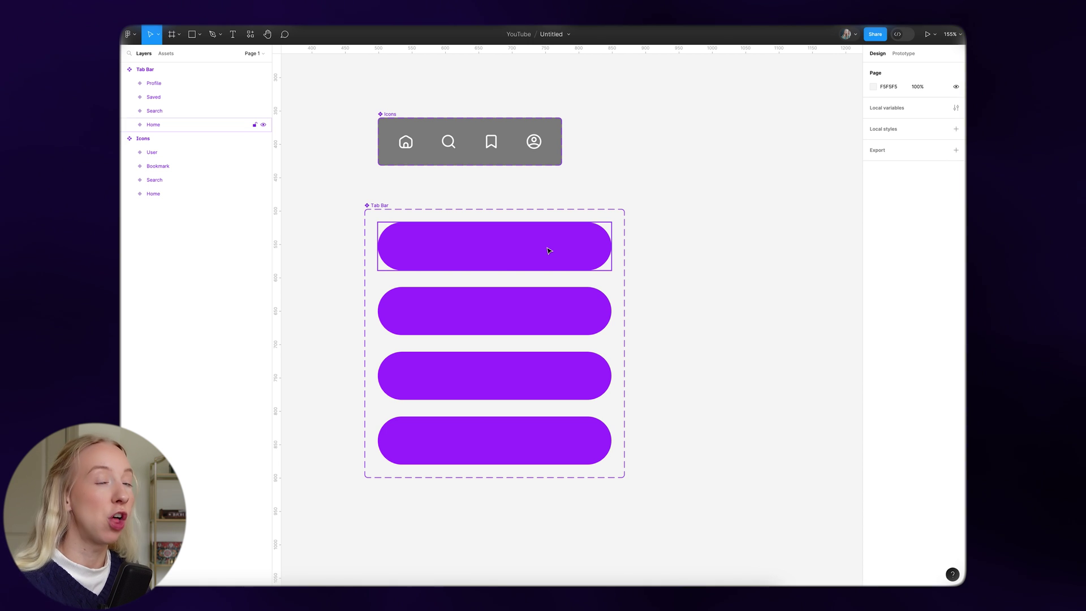
Step: Paste the Home, Search, Bookmark and User icons into the Home variant pill
left_click(549, 250)
left_click(657, 246)
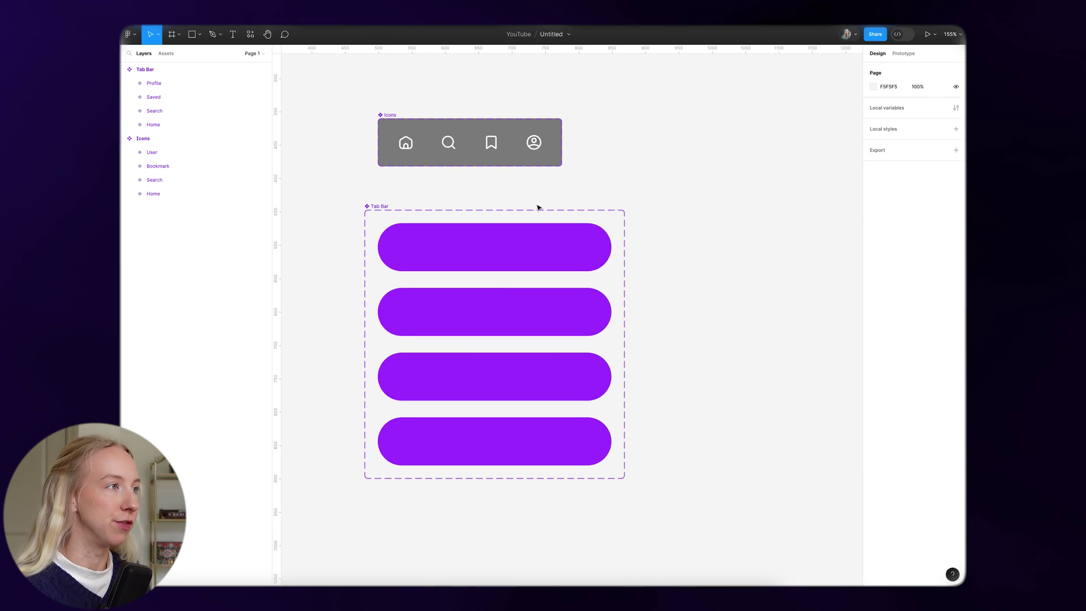
left_click(405, 143)
left_click(448, 143, "shift")
left_click(499, 144, "shift")
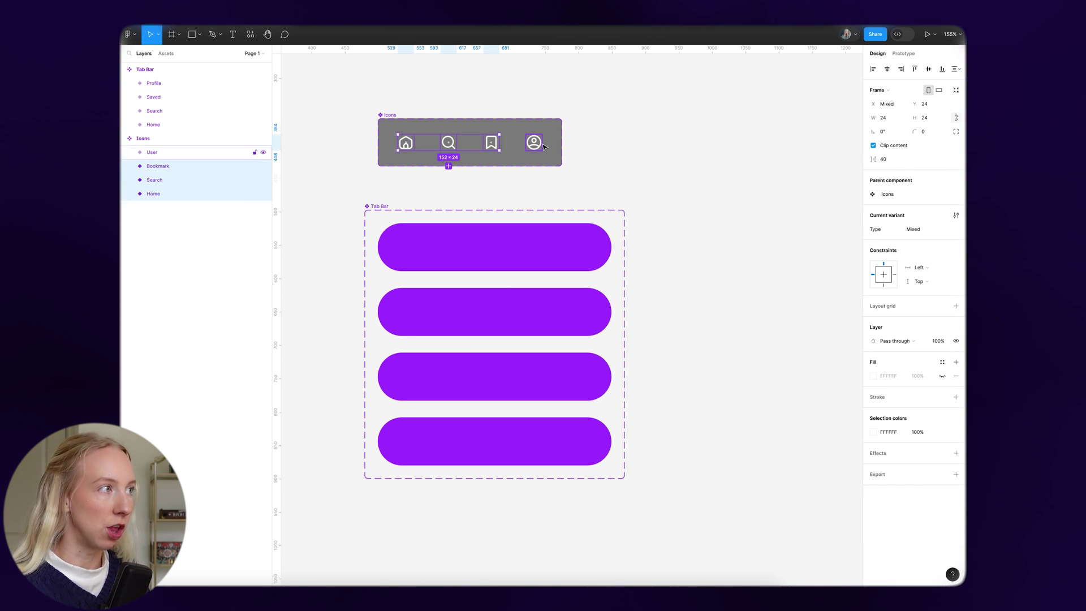
left_click(534, 143, "shift")
left_click(681, 240)
left_click(561, 257)
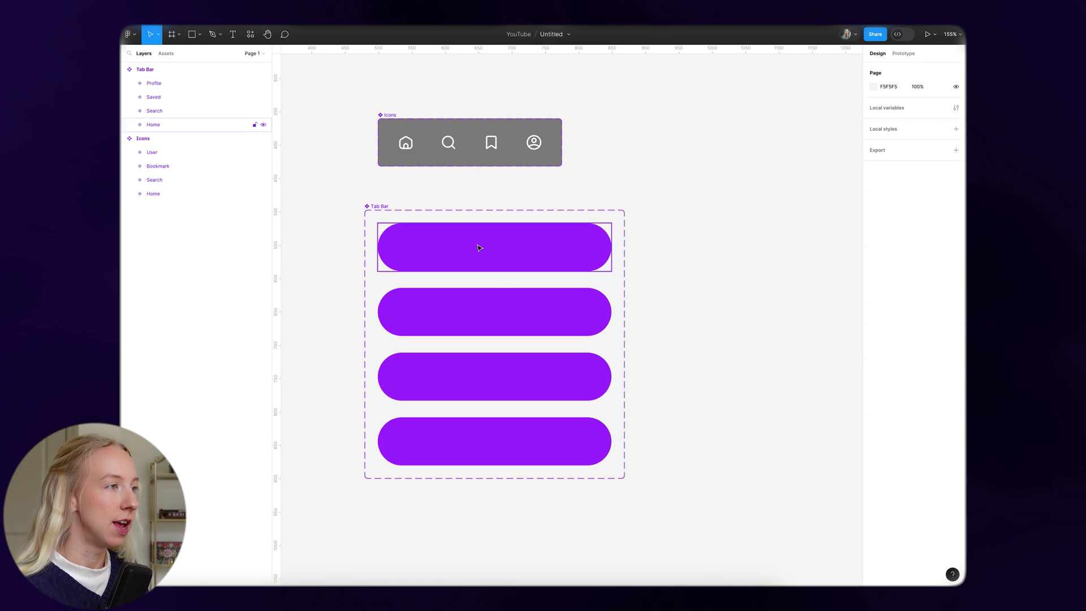
key("ctrl+v")
Step: Shift the Search, Bookmark and User icons right and duplicate the Home icon into the gap
left_click(648, 255)
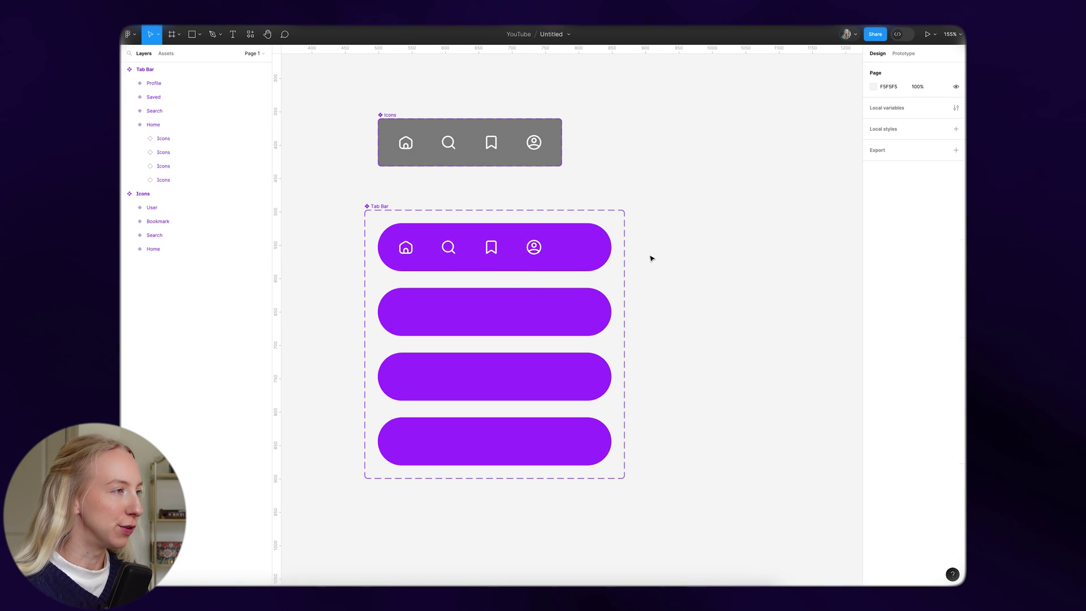
left_click(536, 249)
left_click(491, 248, "shift")
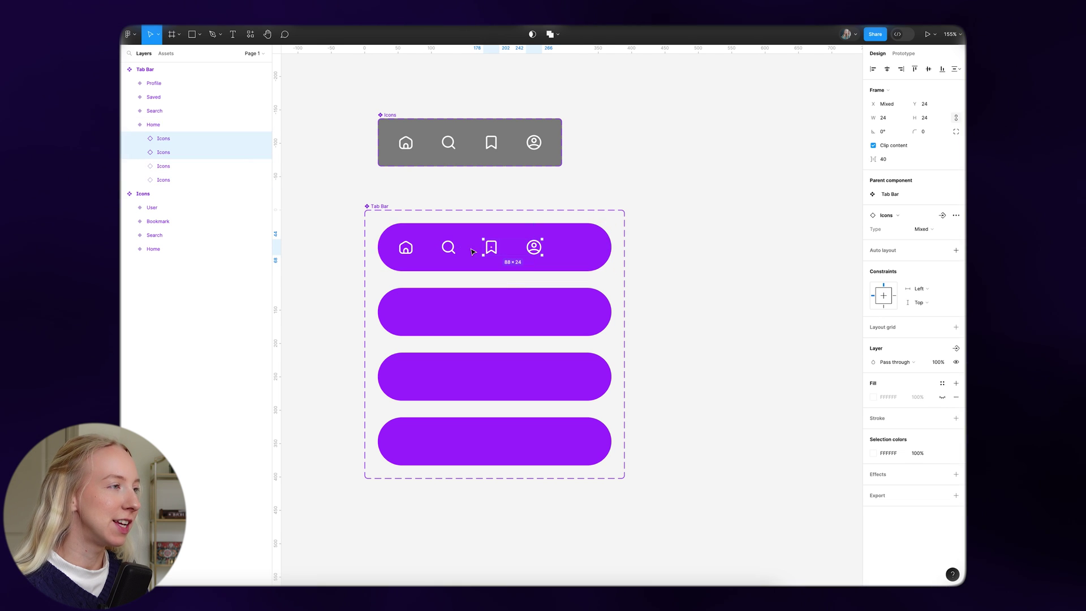
left_click(453, 250, "shift")
left_click_drag(538, 253, 587, 254)
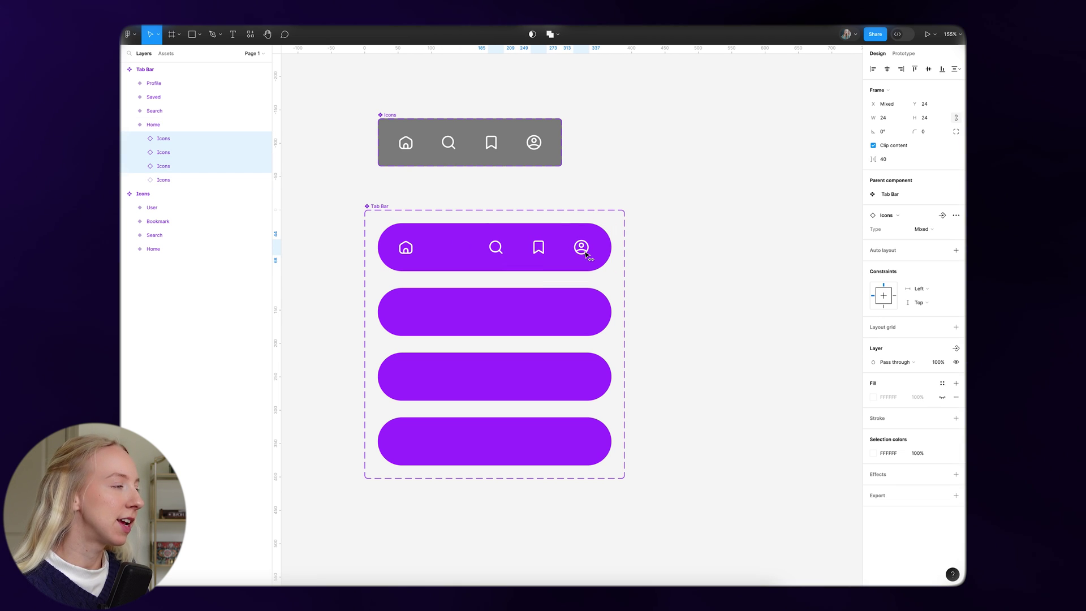
left_click(677, 269)
left_click(411, 254)
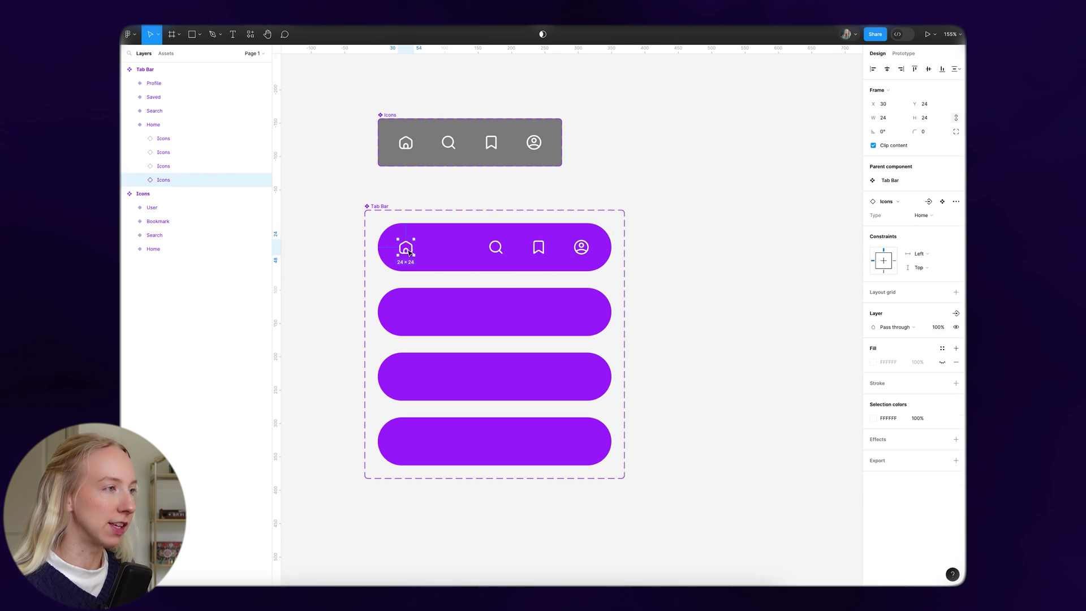
left_click_drag(408, 252, 456, 252)
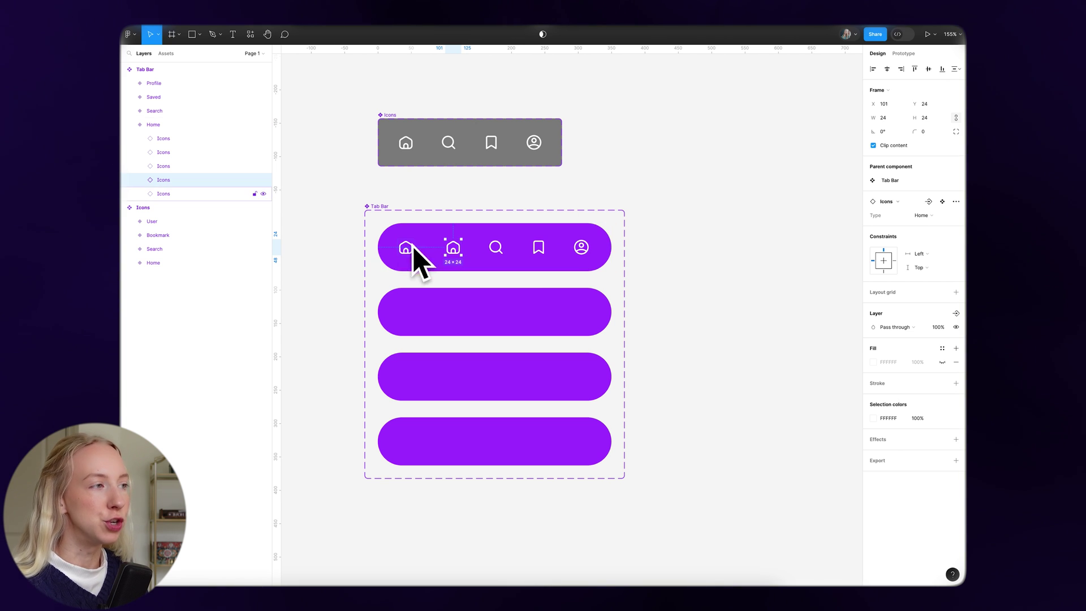
left_click(709, 279)
Step: Select the five icons in the Home pill to check their arrangement
left_click(419, 266)
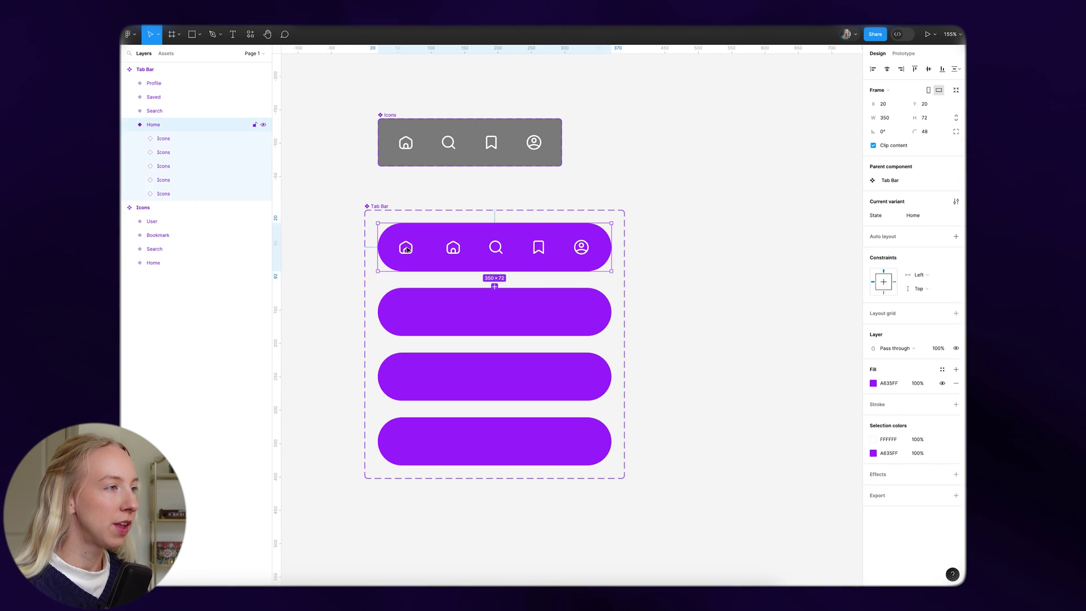
left_click(405, 249)
left_click(452, 249, "shift")
left_click(496, 249, "shift")
left_click(538, 249, "shift")
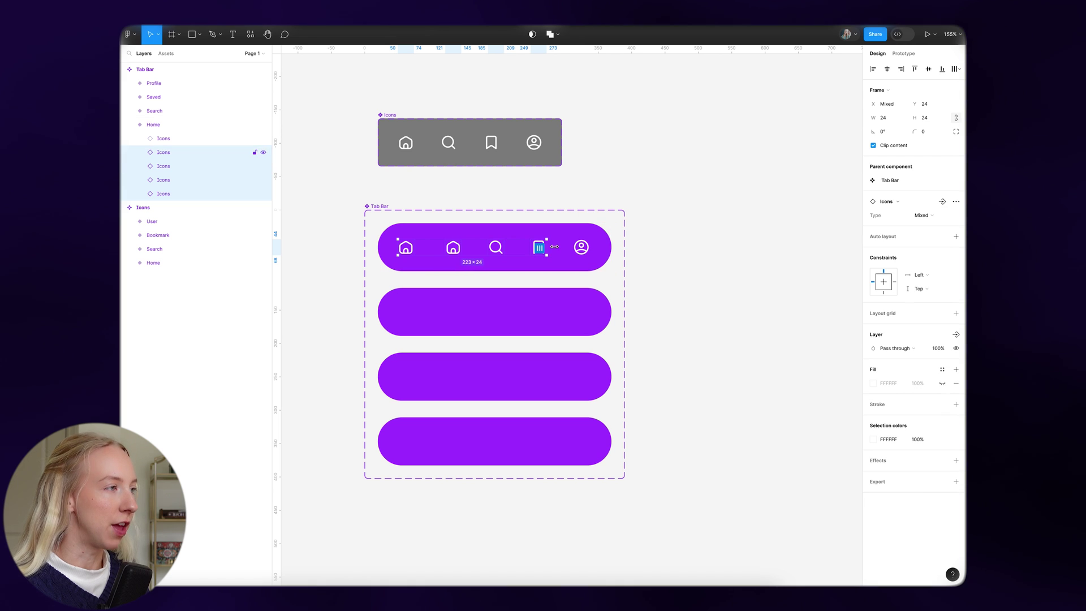
left_click(580, 249, "shift")
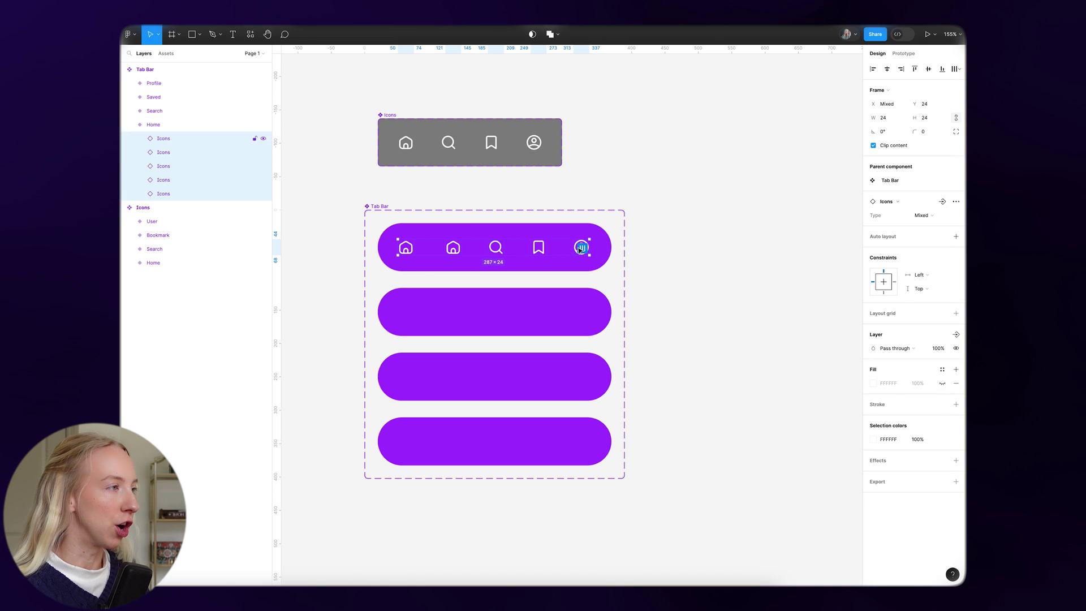
left_click(637, 262)
Step: Nudge the Profile icon right and distribute all five icons with equal horizontal spacing
double_click(405, 248)
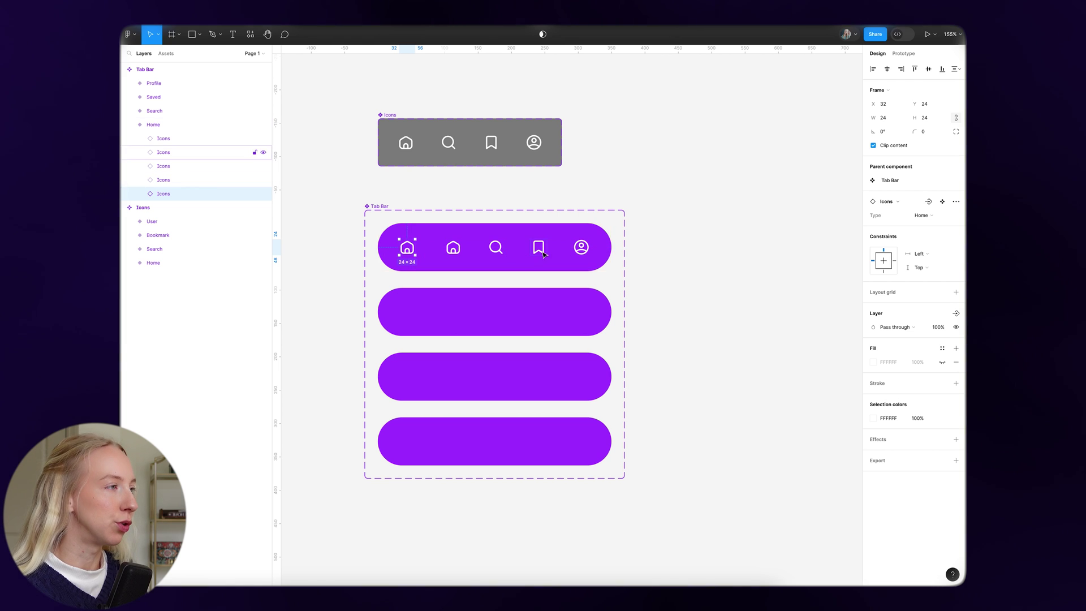
left_click(582, 250)
key("Right")
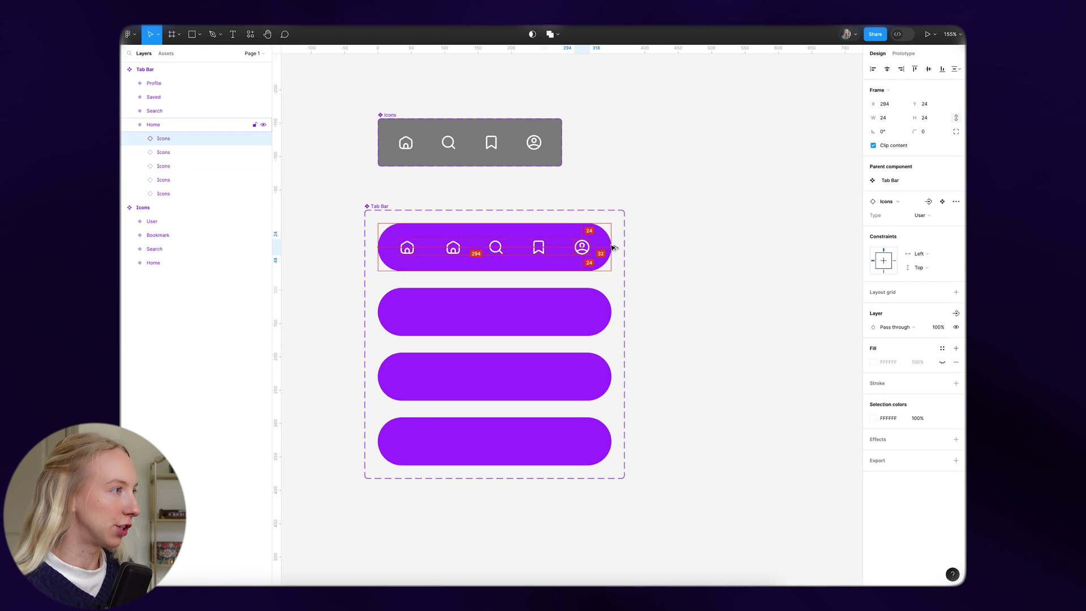
key("ctrl+a")
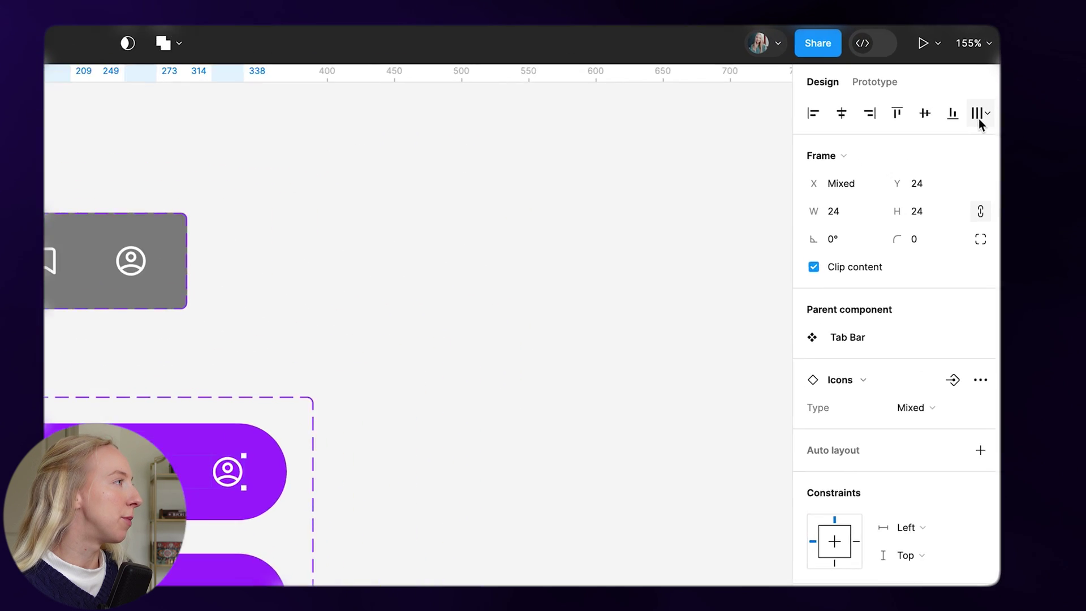
left_click(956, 69)
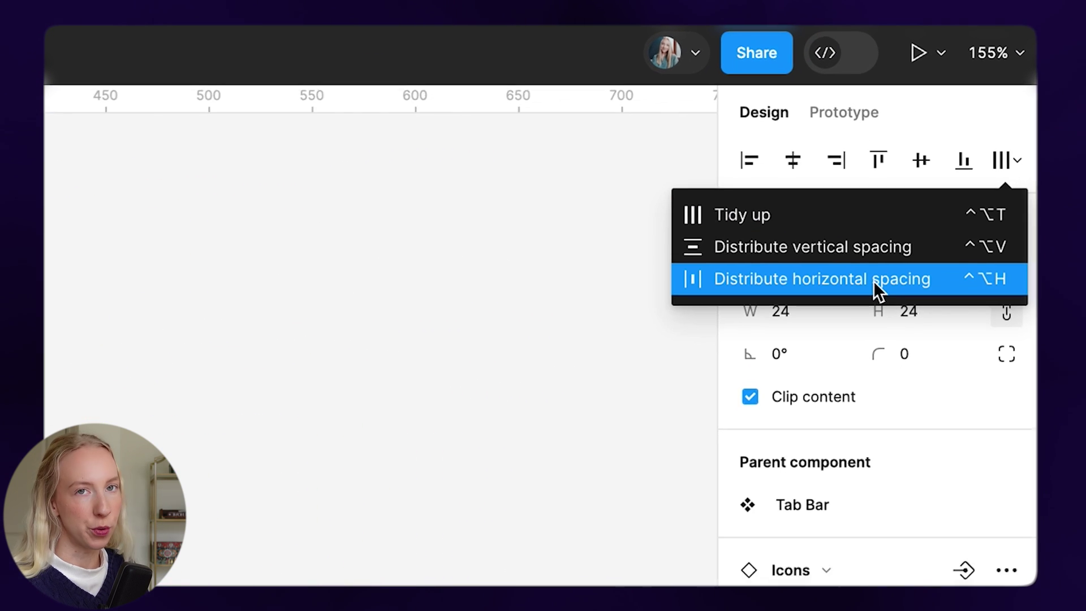
left_click(859, 292)
left_click(651, 249)
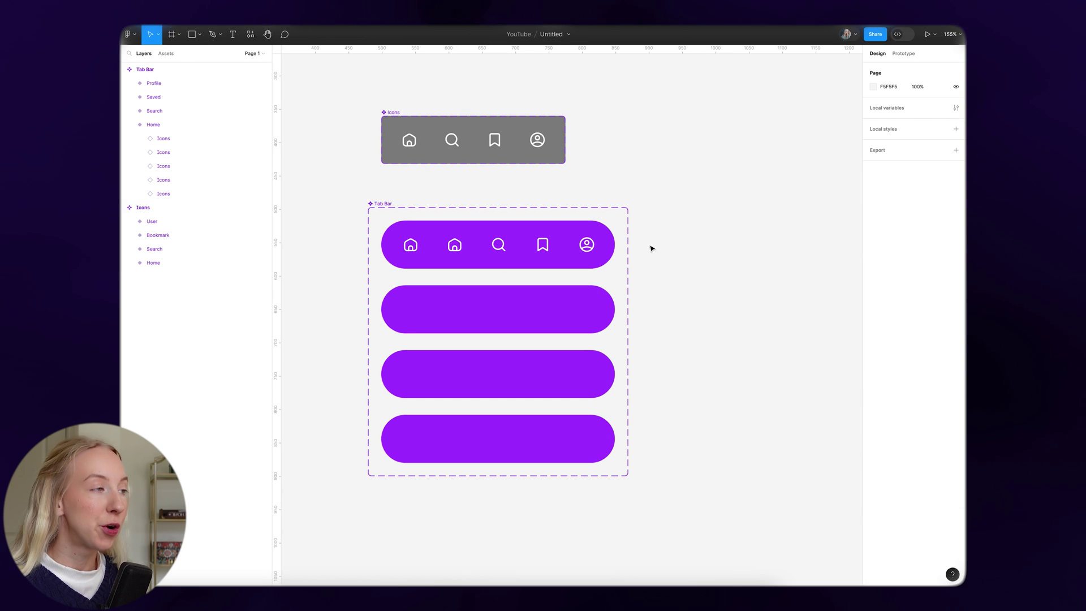
Step: Copy the five icons from the Home pill
double_click(412, 248)
left_click(455, 247, "shift")
left_click(499, 247, "shift")
left_click(545, 247, "shift")
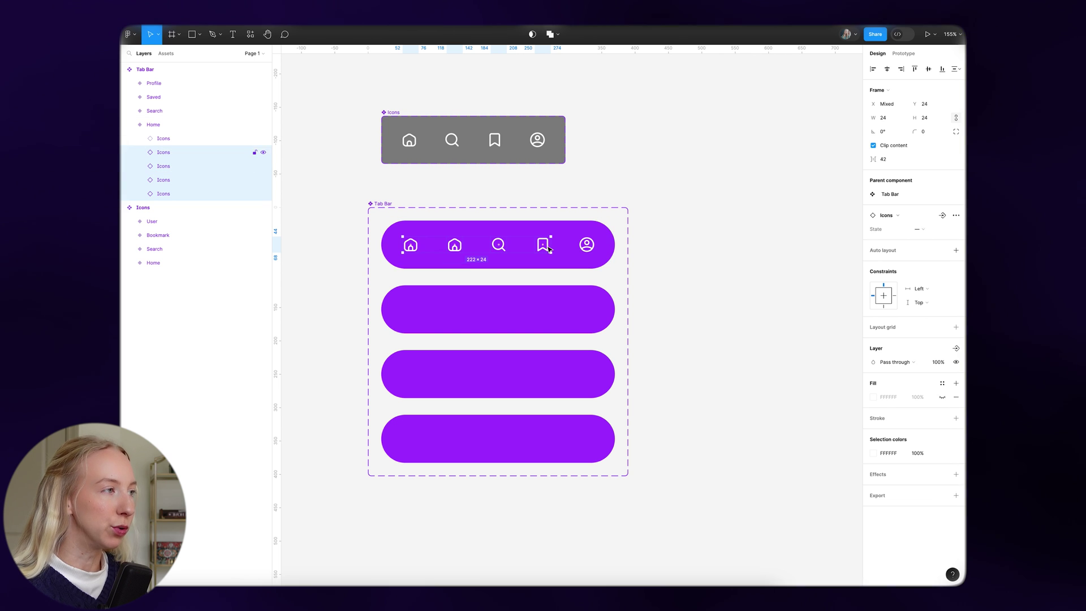
left_click(588, 245, "shift")
key("ctrl+c")
Step: Paste the five-icon row into the second, third and fourth pills
left_click(746, 307)
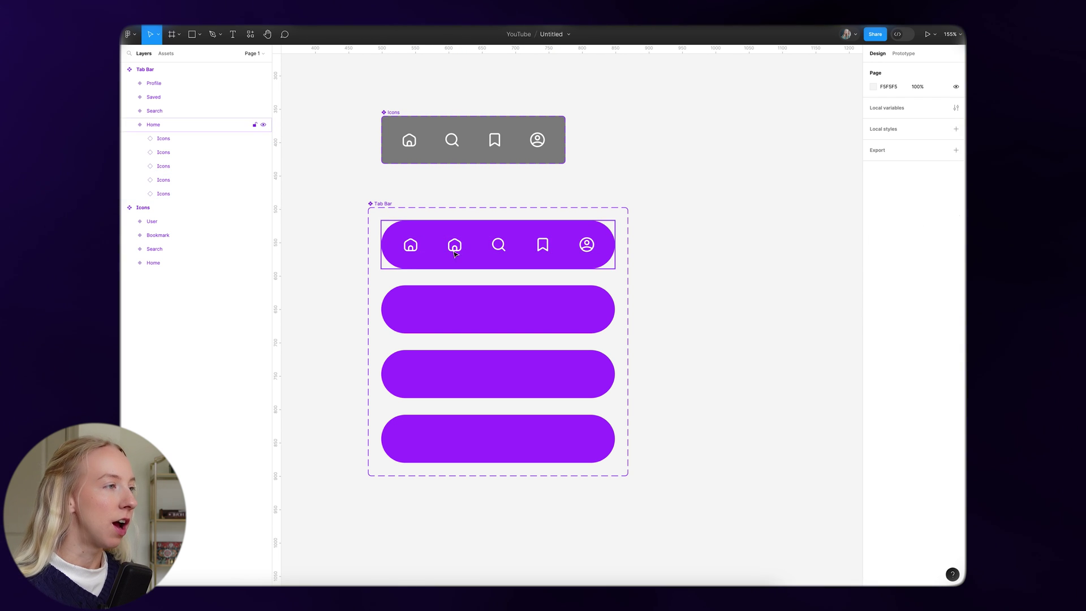
left_click(509, 317)
key("ctrl+v")
left_click(530, 388)
key("ctrl+v")
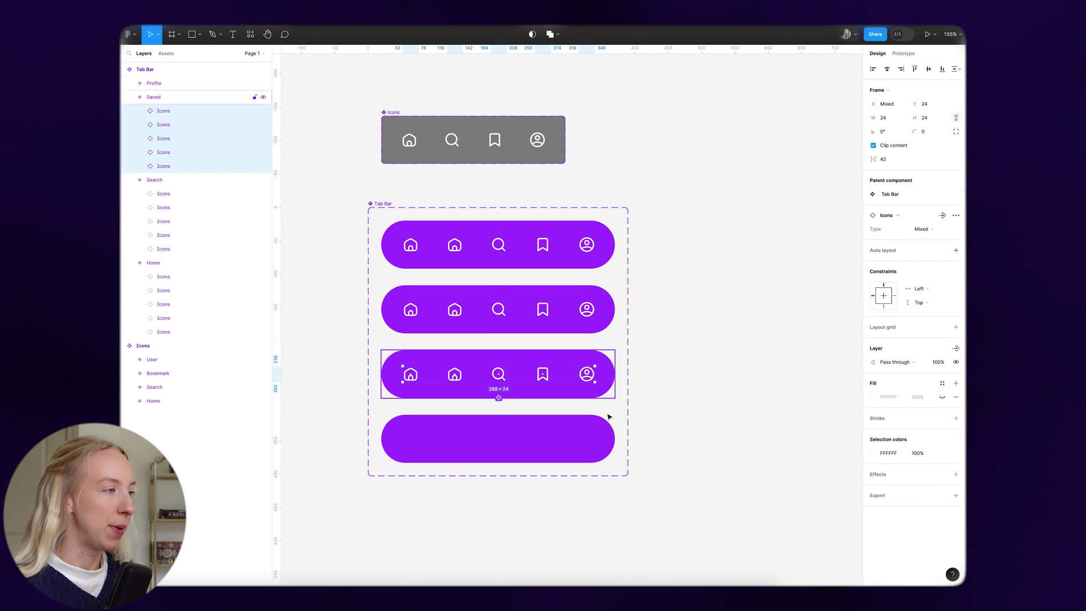
left_click(532, 444)
key("ctrl+v")
left_click(678, 380)
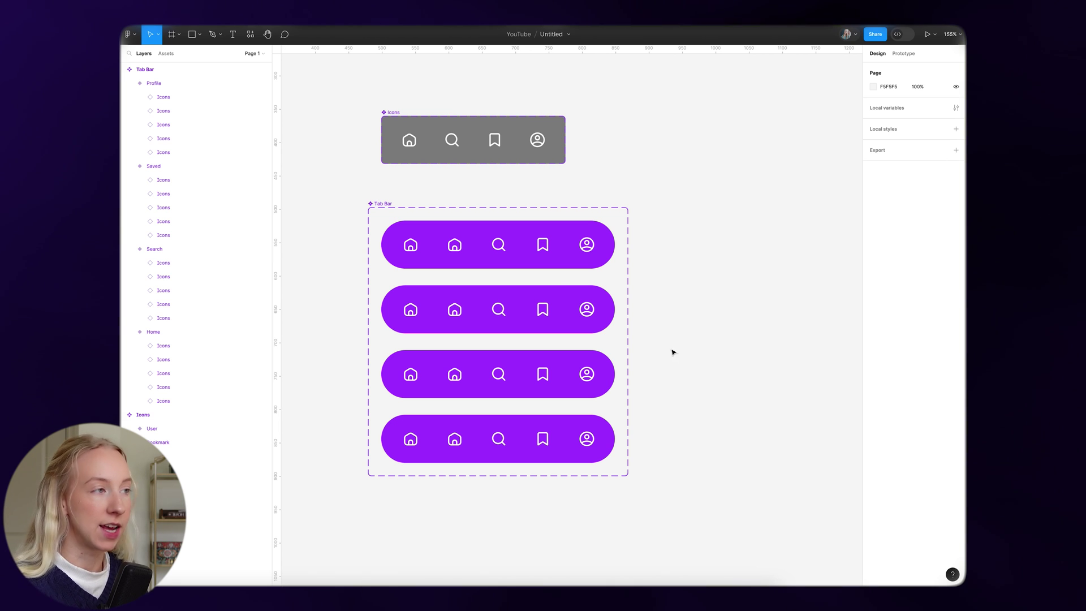
Step: Delete the duplicate Home icon from the first pill
double_click(452, 245)
key("Delete")
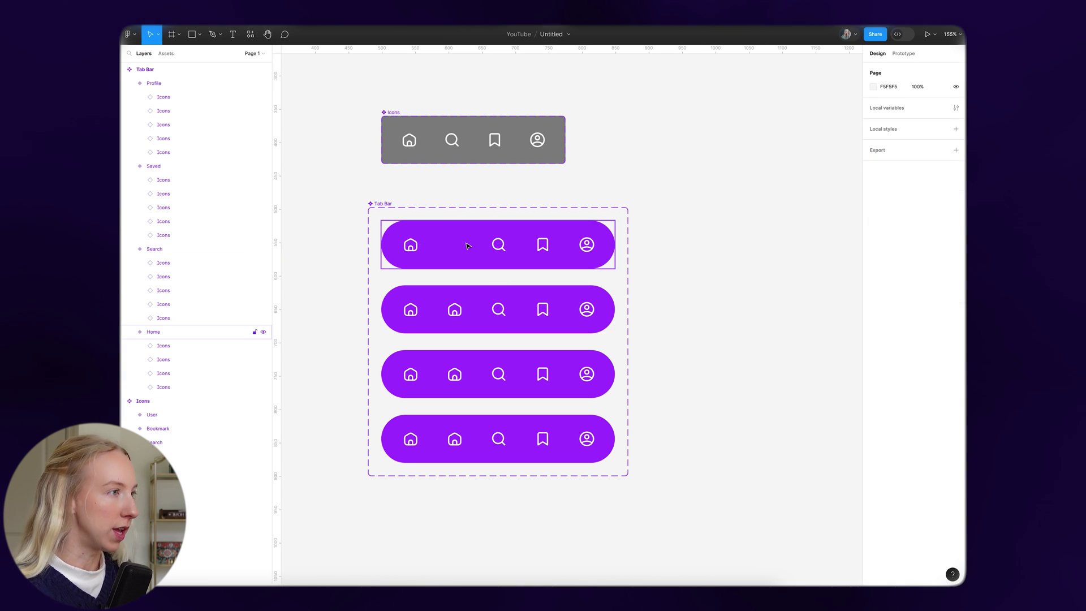
scroll(497, 242, "up", 3)
scroll(497, 243, "down", 2)
scroll(472, 399, "up", 1)
scroll(472, 400, "up", 1)
Step: Change the second pill's duplicate Home icon to Search, then select the third pill's duplicate
double_click(453, 330)
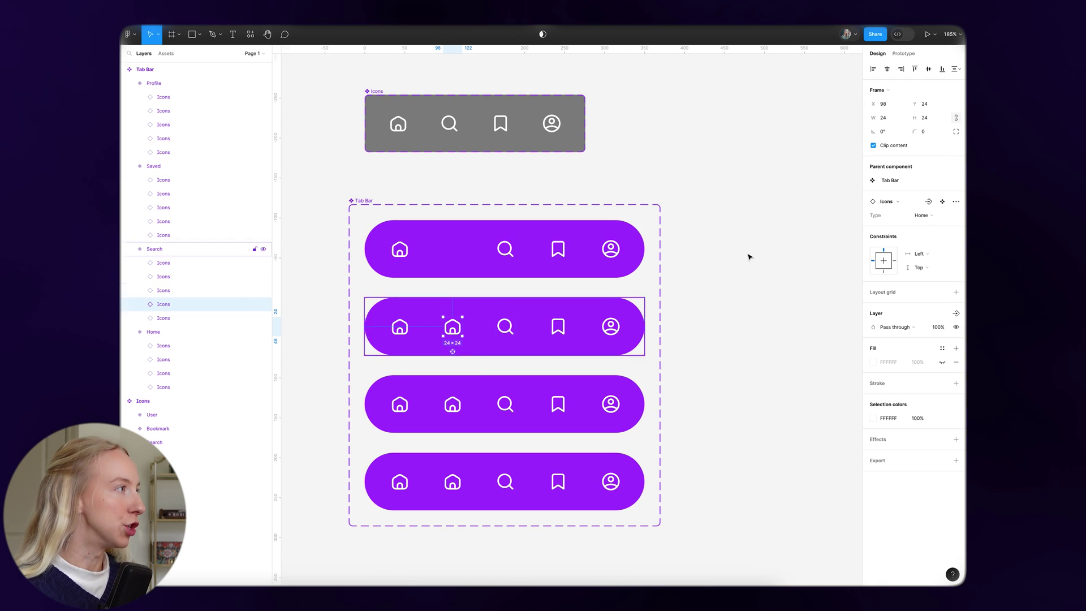
left_click(918, 215)
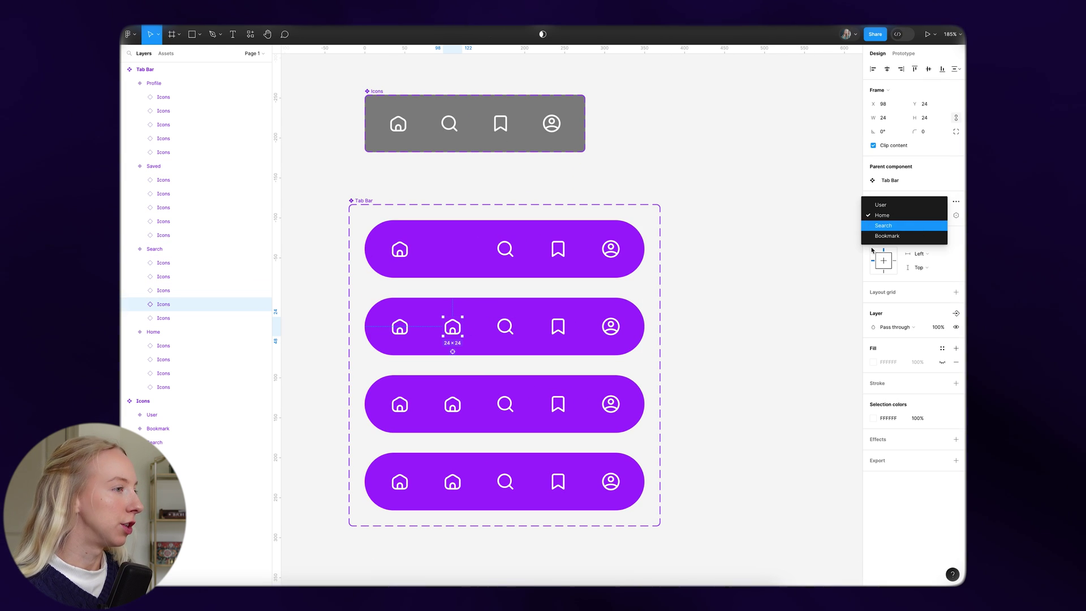
left_click(882, 225)
left_click(690, 352)
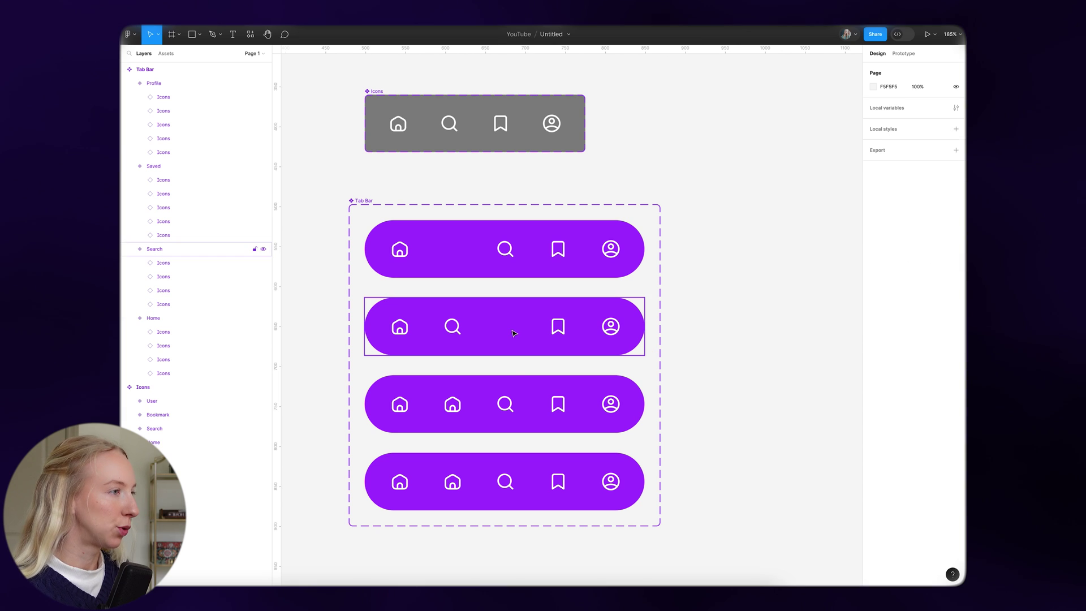
scroll(514, 333, "down", 2)
double_click(452, 359)
left_click(910, 214)
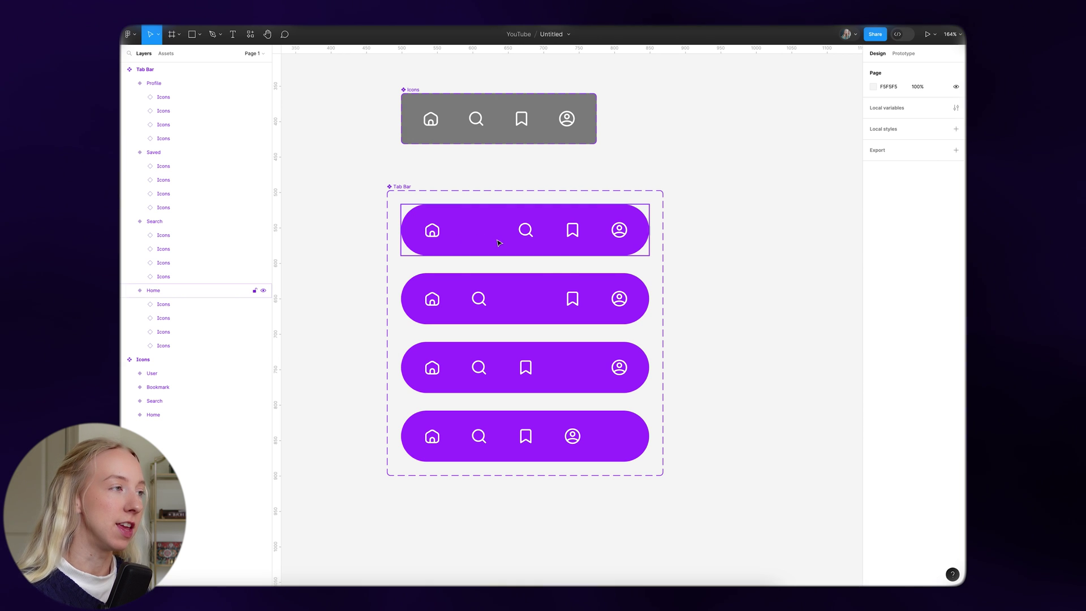
key("t")
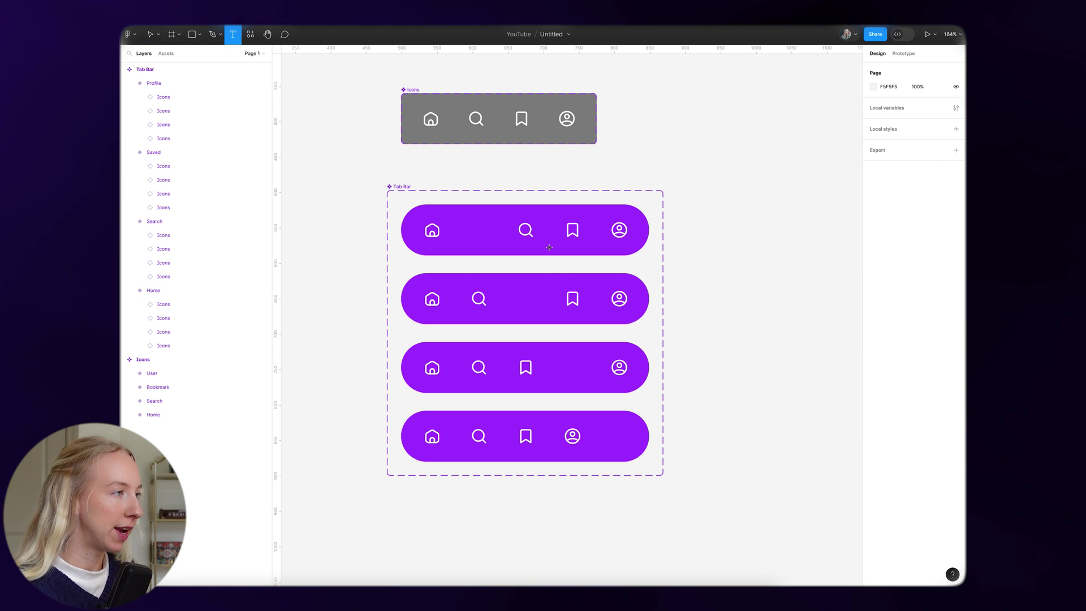
Step: Add a 'Home' text label in the first pill, styled DM Sans Medium 16
left_click(461, 231)
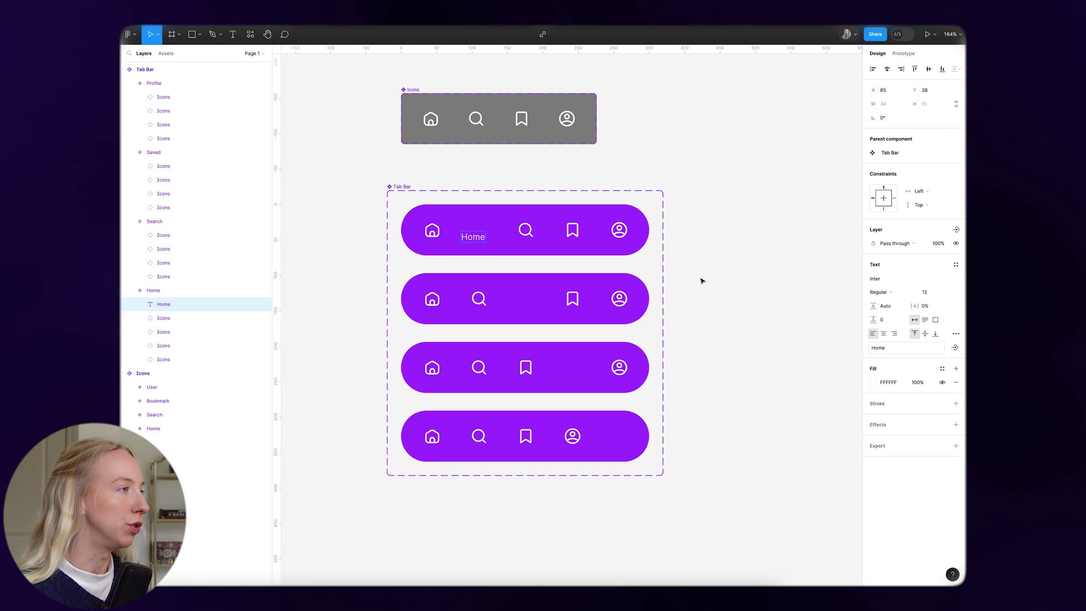
key("Escape")
left_click(876, 278)
type("d")
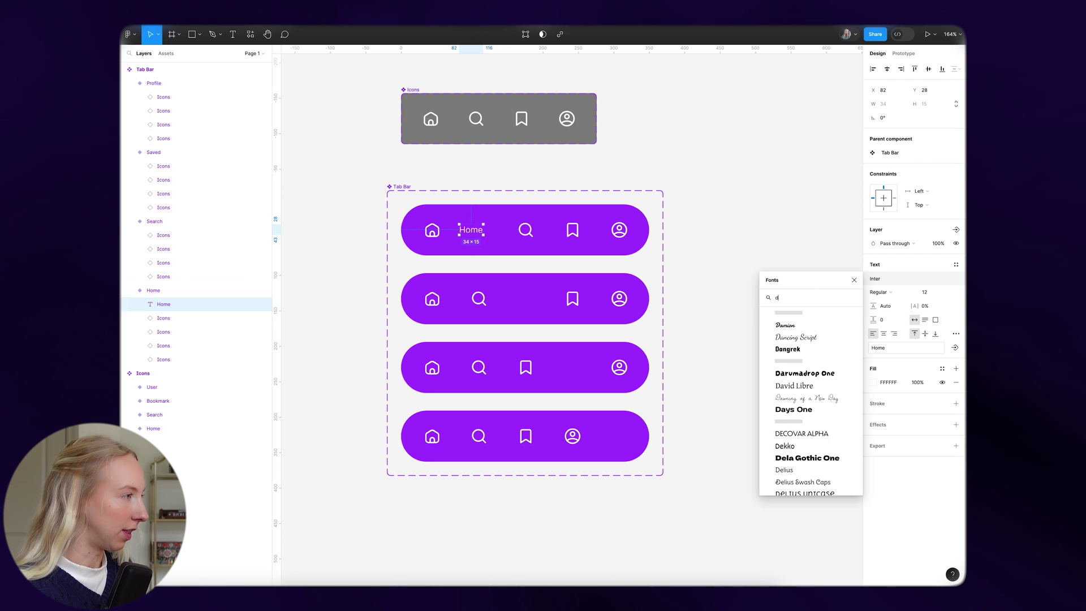
type("m")
left_click(807, 326)
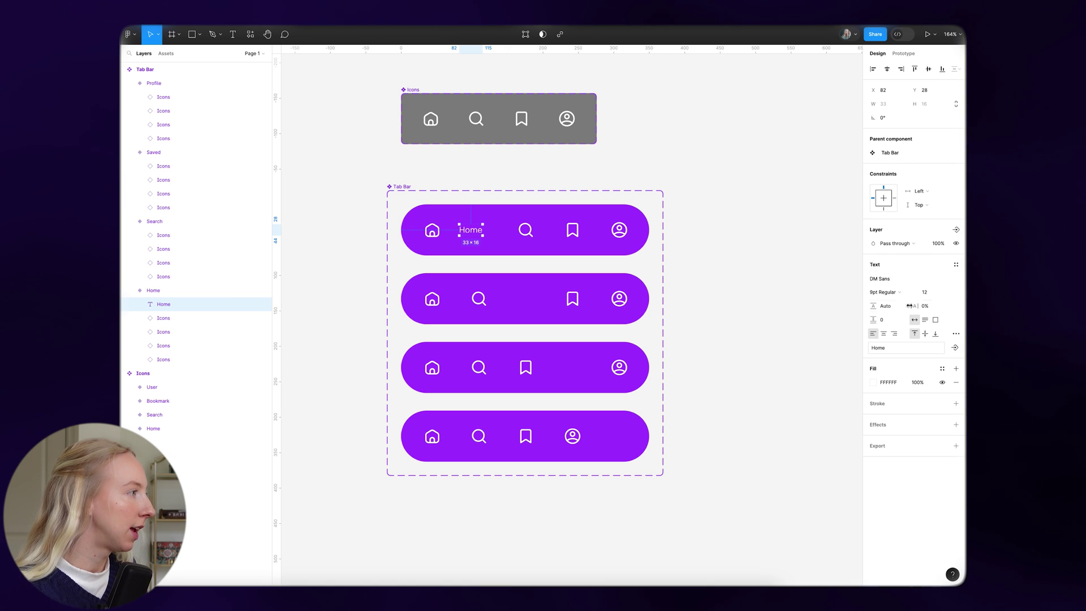
left_click(928, 293)
type("16")
key("Return")
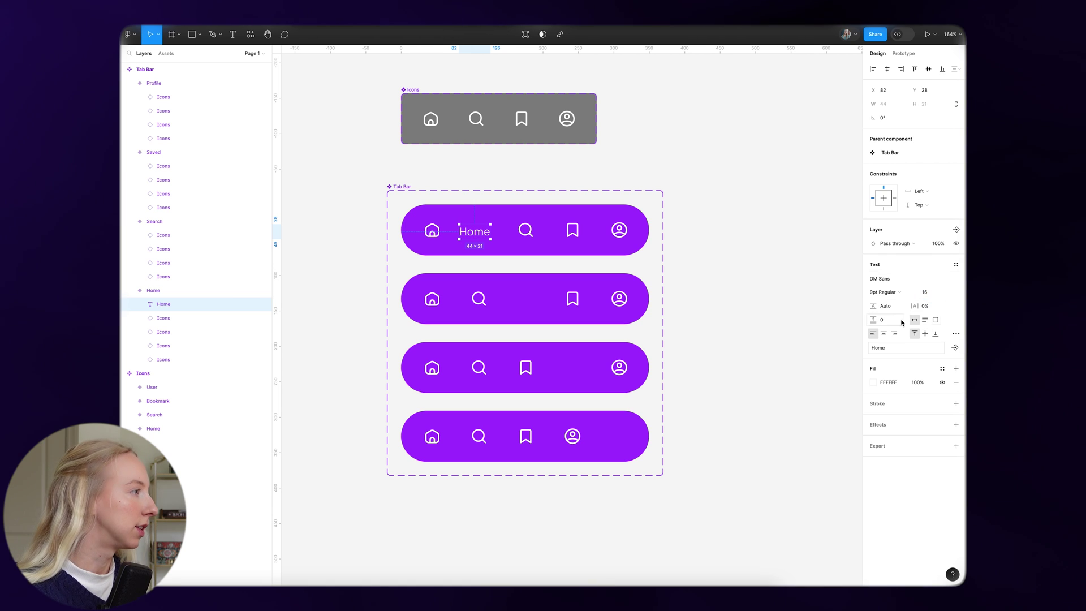
left_click(902, 294)
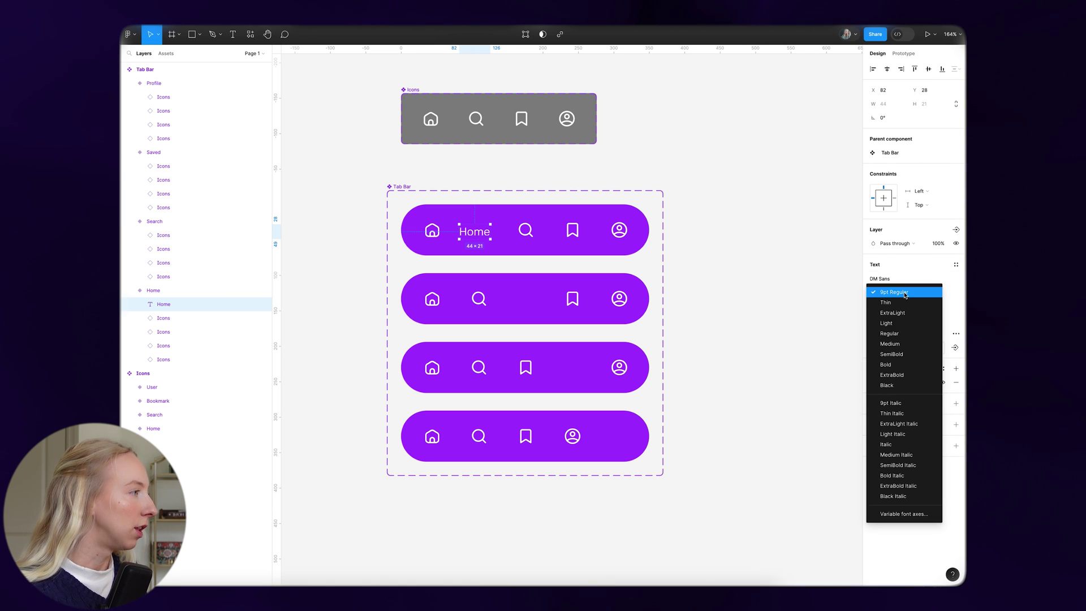
left_click(890, 346)
Step: Nudge the Home label toward the home icon and paste a copy after the search icon
left_click(797, 315)
scroll(469, 243, "up", 2)
left_click_drag(478, 231, 474, 232)
scroll(469, 226, "up", 5)
scroll(408, 231, "down", 5)
key("ctrl+c")
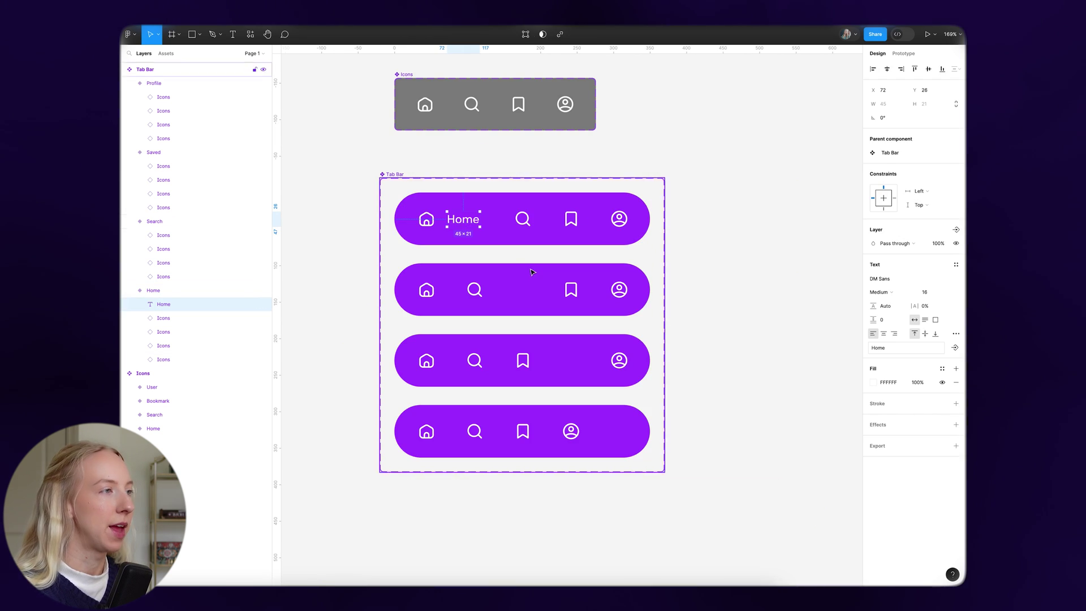
left_click(447, 289)
key("ctrl+v")
left_click_drag(447, 288, 511, 293)
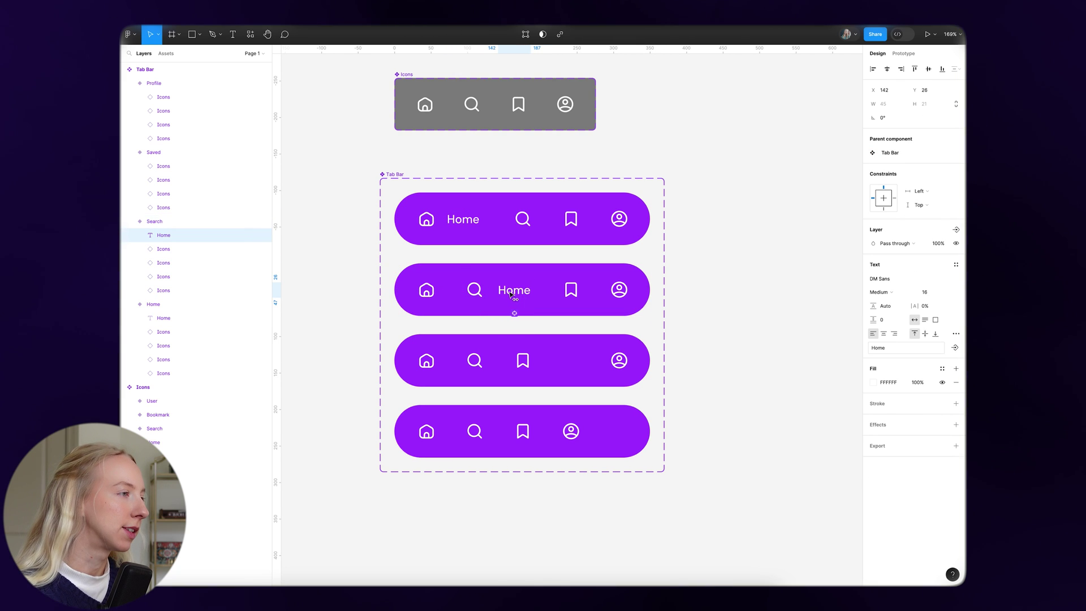
Step: Retype the copied label as 'Search' and draw a small 78×38 frame beside the tab bar
double_click(519, 291)
type("Search")
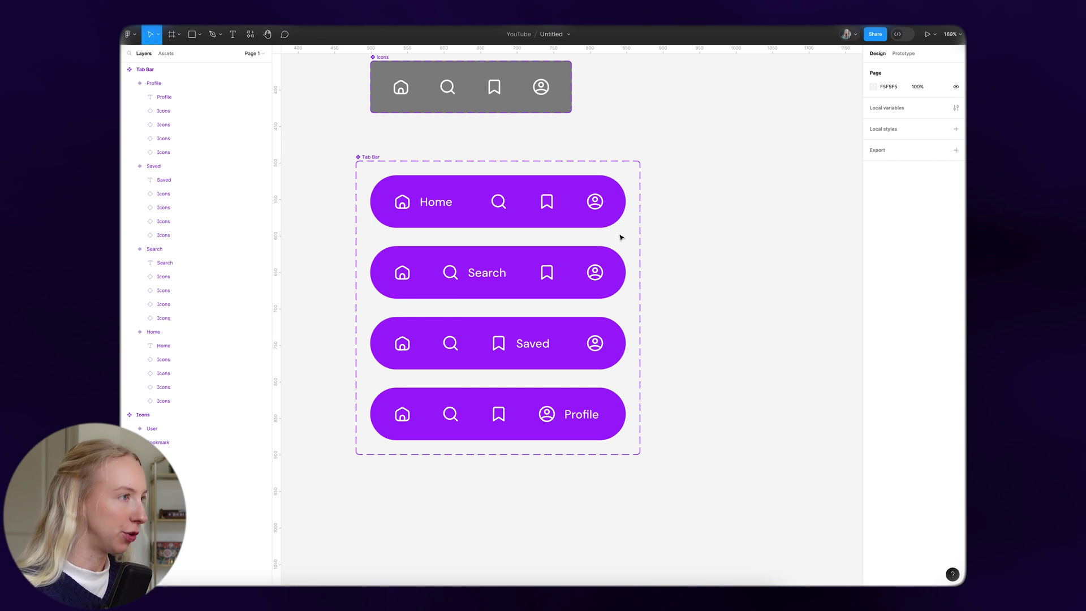
key("f")
left_click_drag(699, 207, 756, 235)
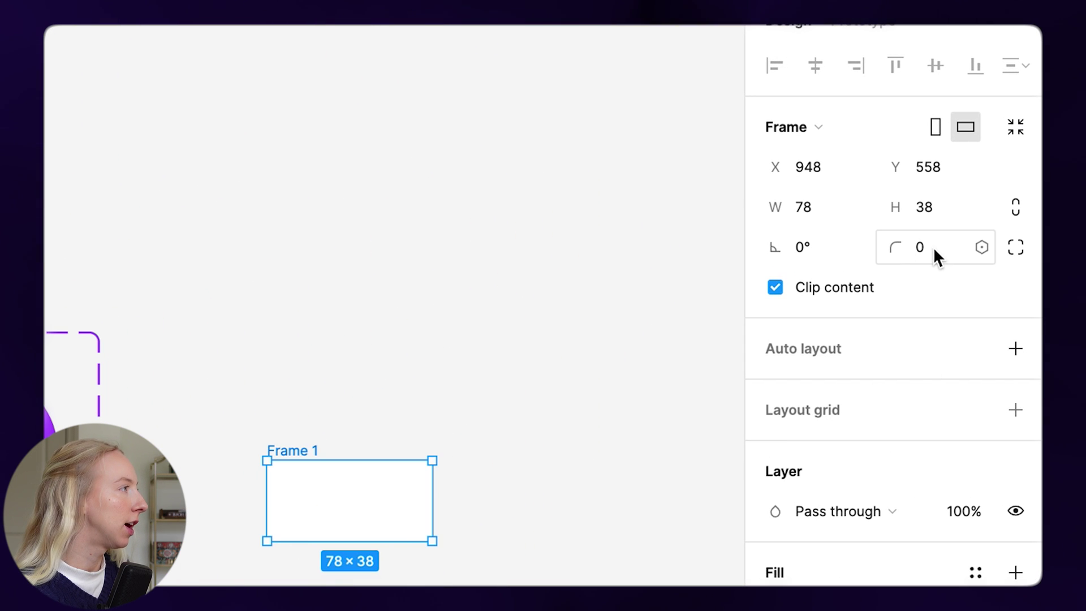
Step: Round the new frame to radius 42 and fit it as a 124×48 highlight inside the Home pill
left_click_drag(898, 223, 898, 222)
left_click_drag(707, 201, 421, 186)
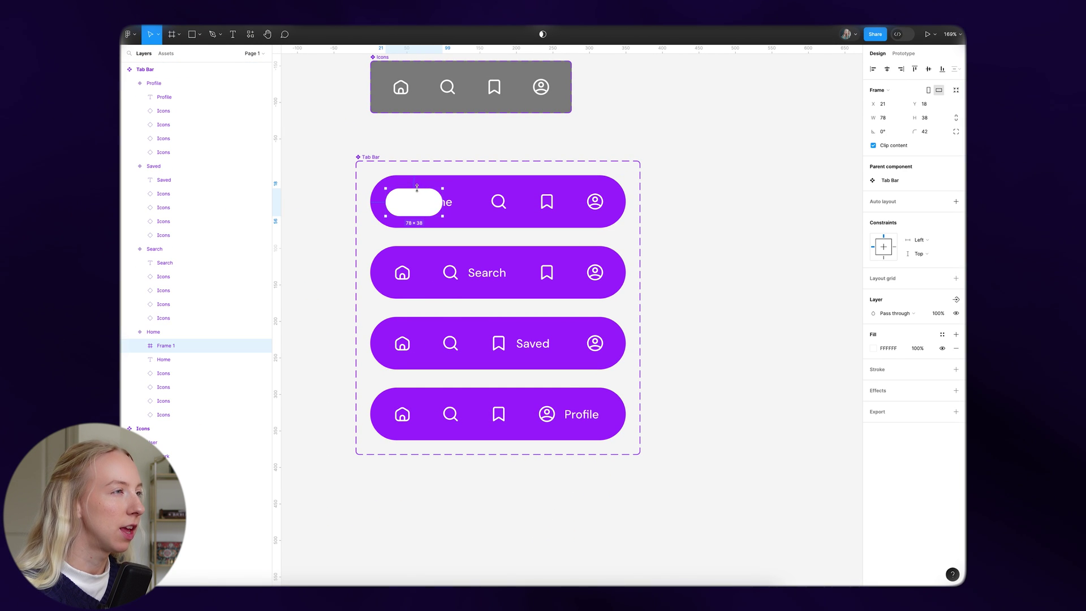
scroll(420, 184, "up", 5)
left_click_drag(412, 315, 413, 327)
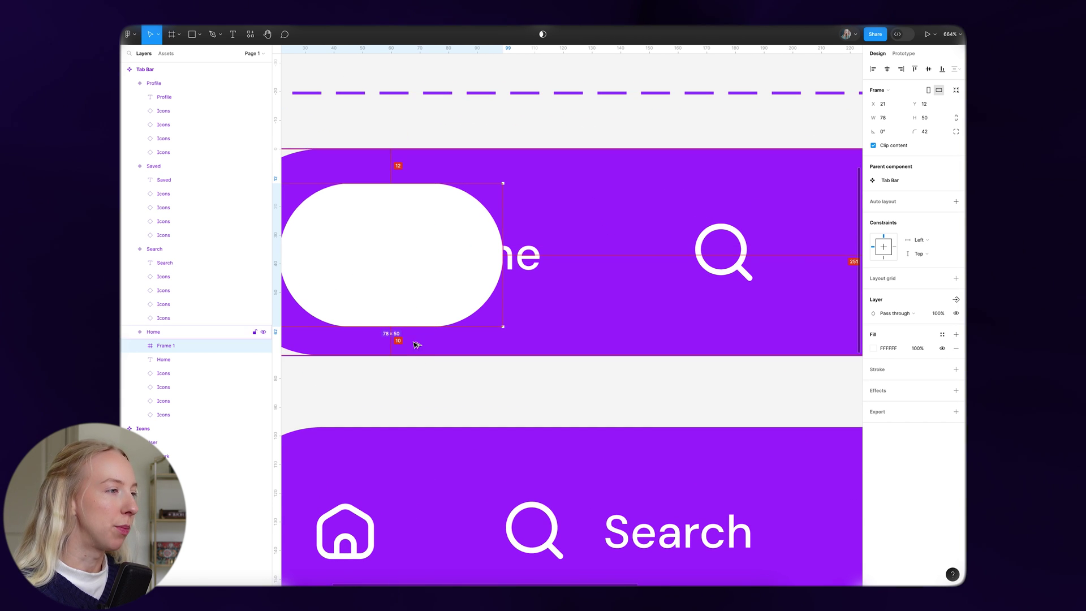
scroll(396, 255, "down", 1)
left_click_drag(396, 254, 369, 256)
scroll(362, 256, "down", 5)
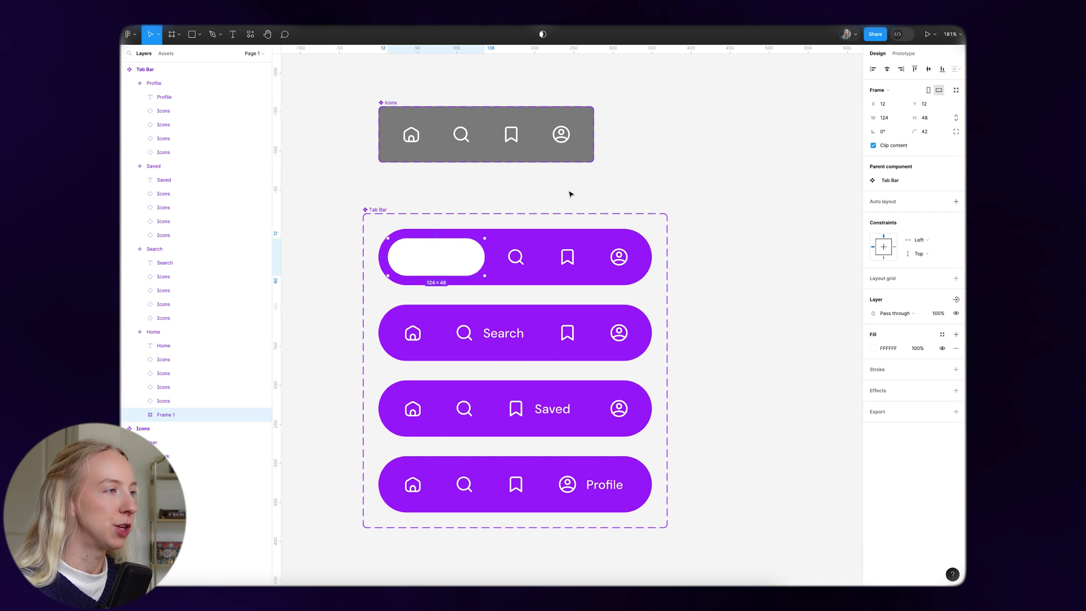
Step: Recolour the Home variant's icon and label purple
left_click(415, 261)
double_click(415, 261)
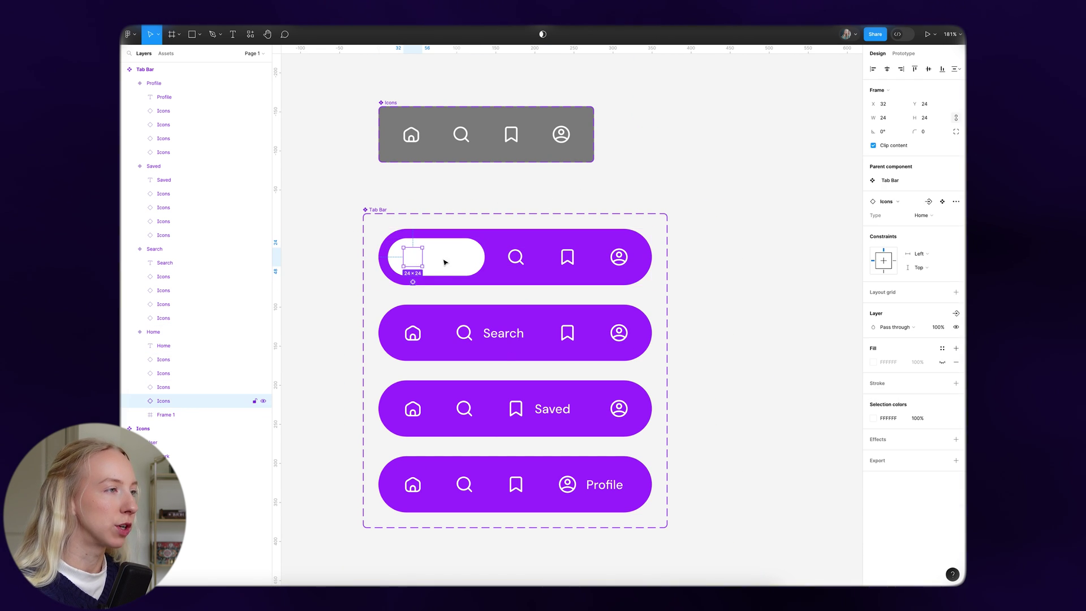
left_click(446, 262, "shift")
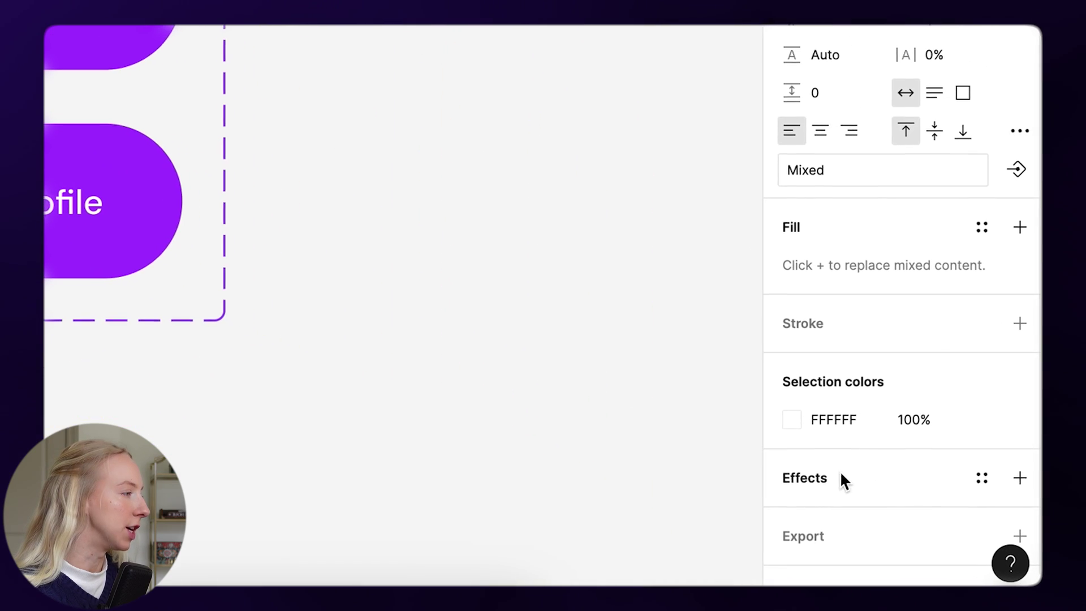
scroll(891, 543, "down", 1)
left_click(872, 513)
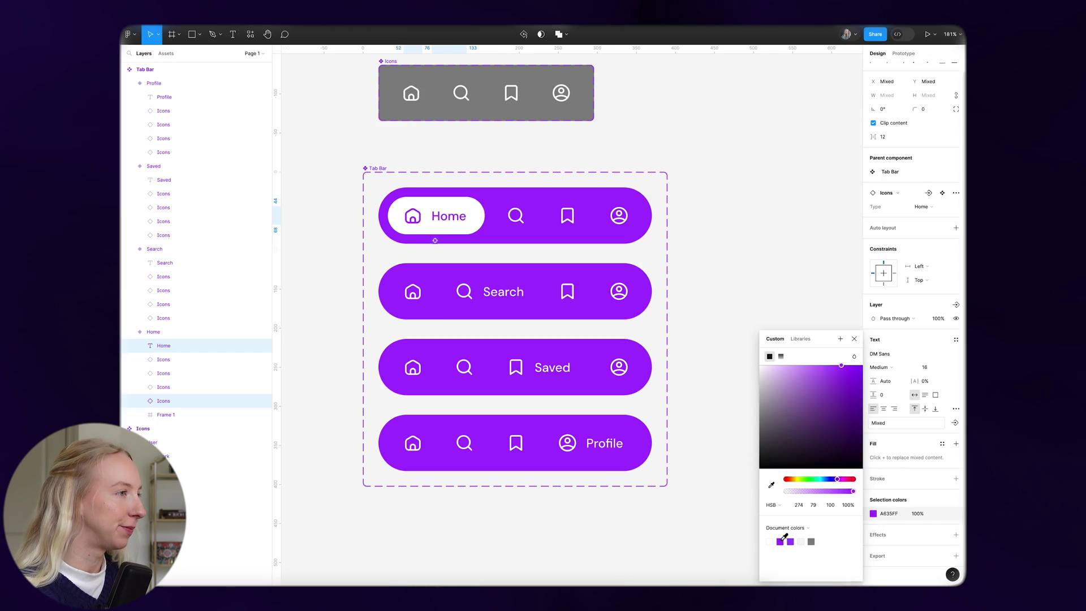
left_click(748, 252)
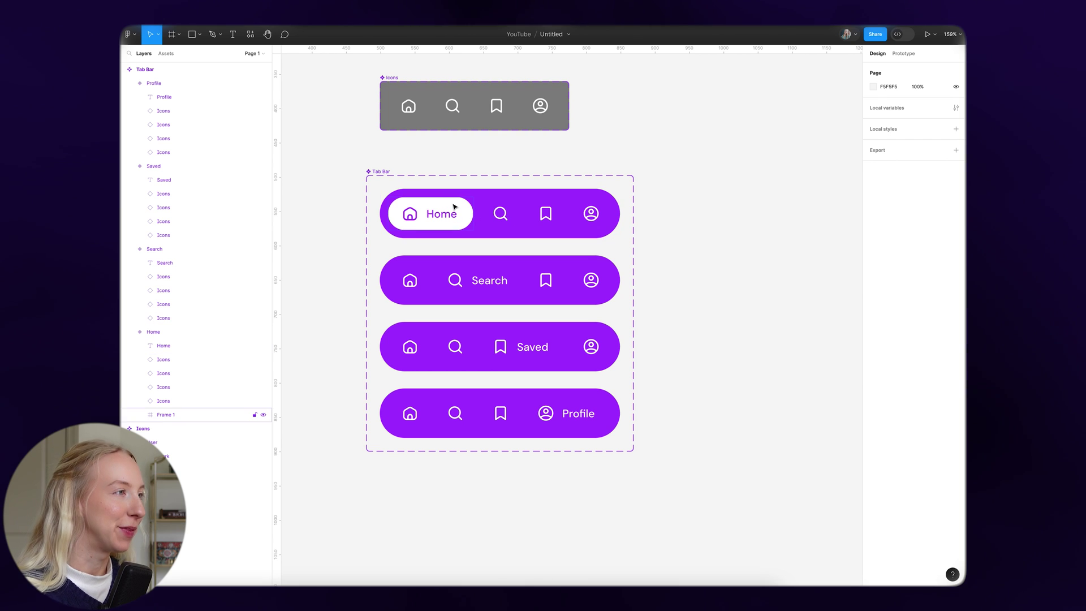
Step: Rename the pill layer 'Highlight' and paste a copy behind the Search icon and label
left_click(187, 414)
double_click(189, 403)
type("Highl")
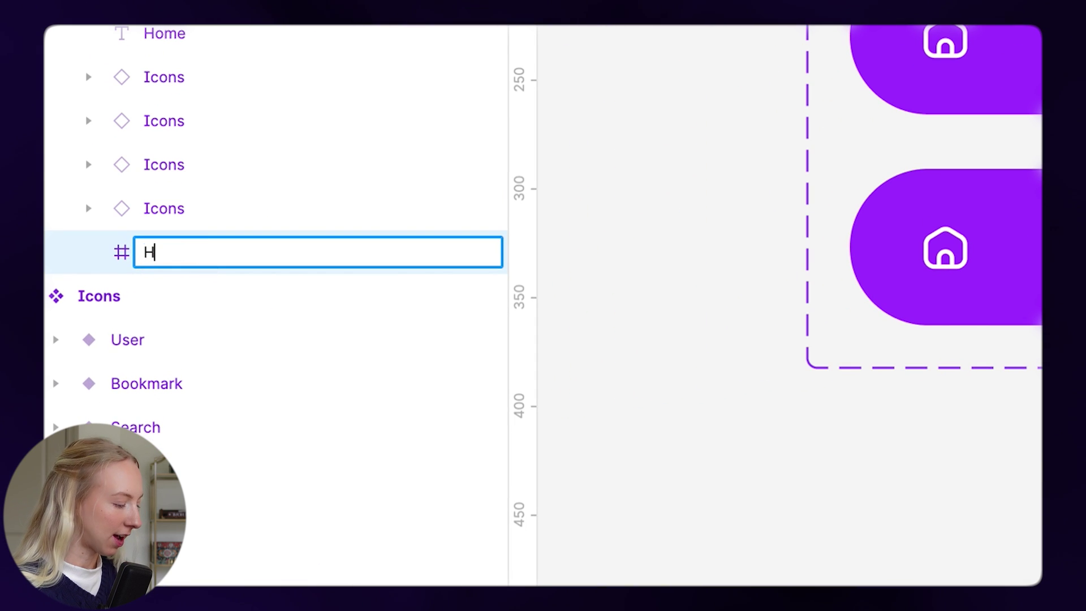
type("ight")
key("Return")
key("ctrl+c")
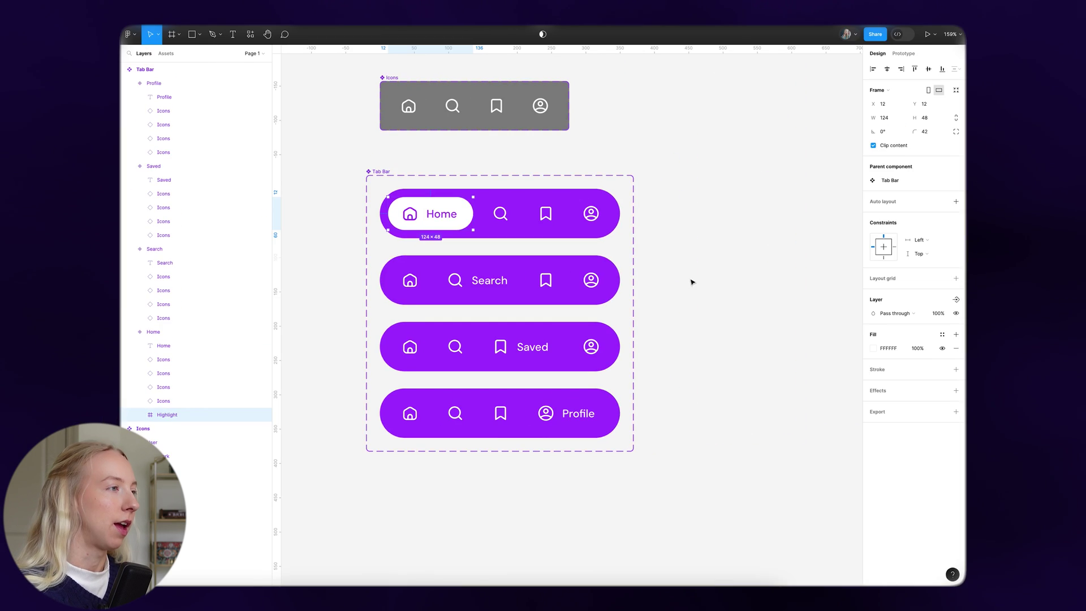
left_click(546, 275)
key("ctrl+v")
scroll(465, 280, "up", 5)
left_click_drag(460, 286, 527, 286)
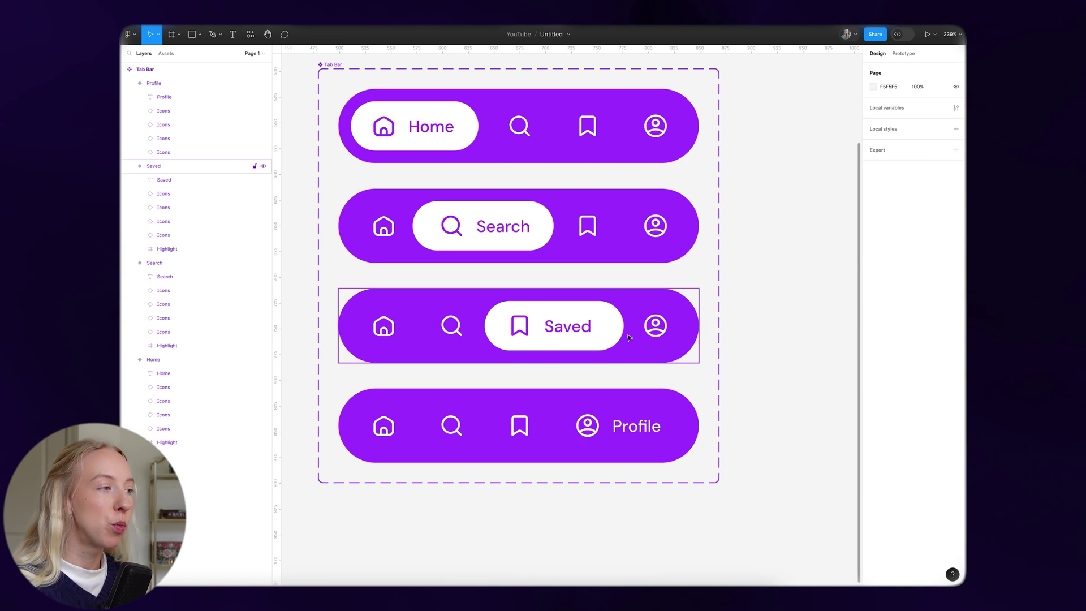
Step: Paste the highlight at the Profile variant's right end and make its label and icon purple
left_click(498, 318)
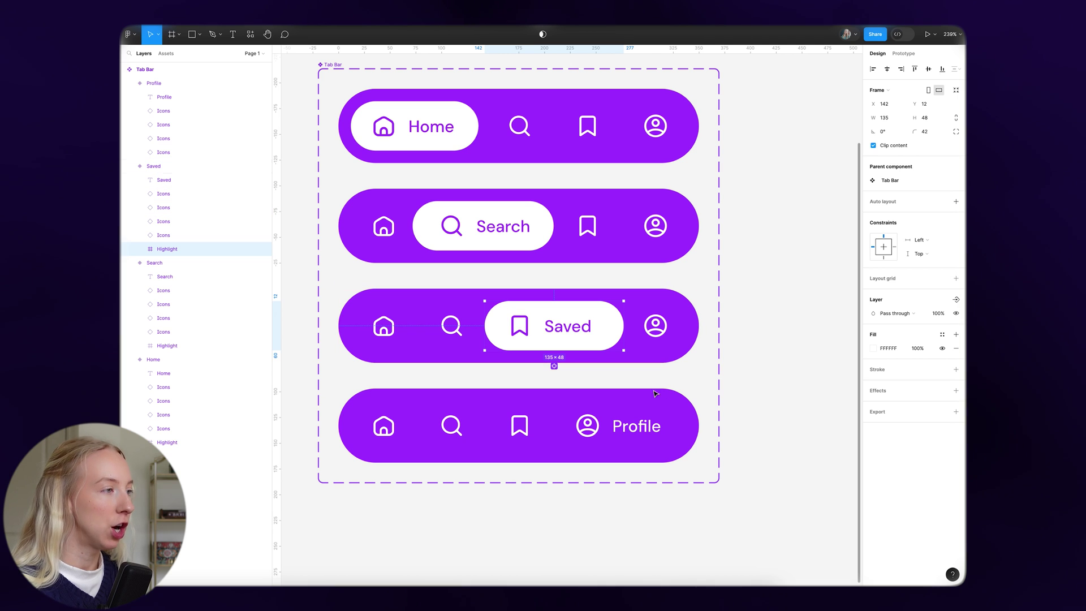
left_click(446, 421)
key("ctrl+v")
left_click_drag(447, 417, 700, 422)
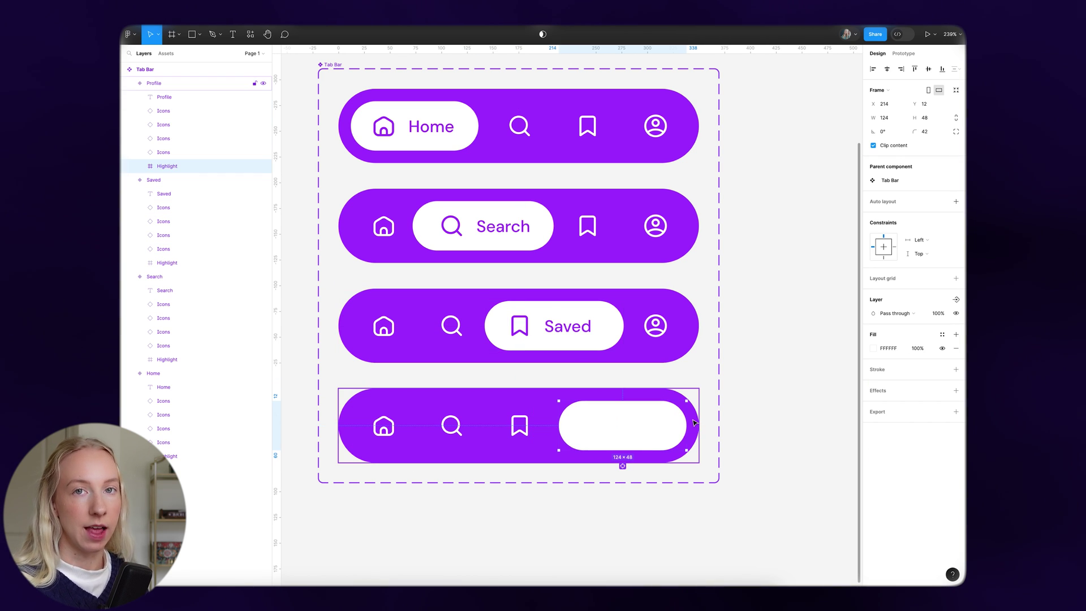
left_click(632, 425)
left_click(587, 426, "shift")
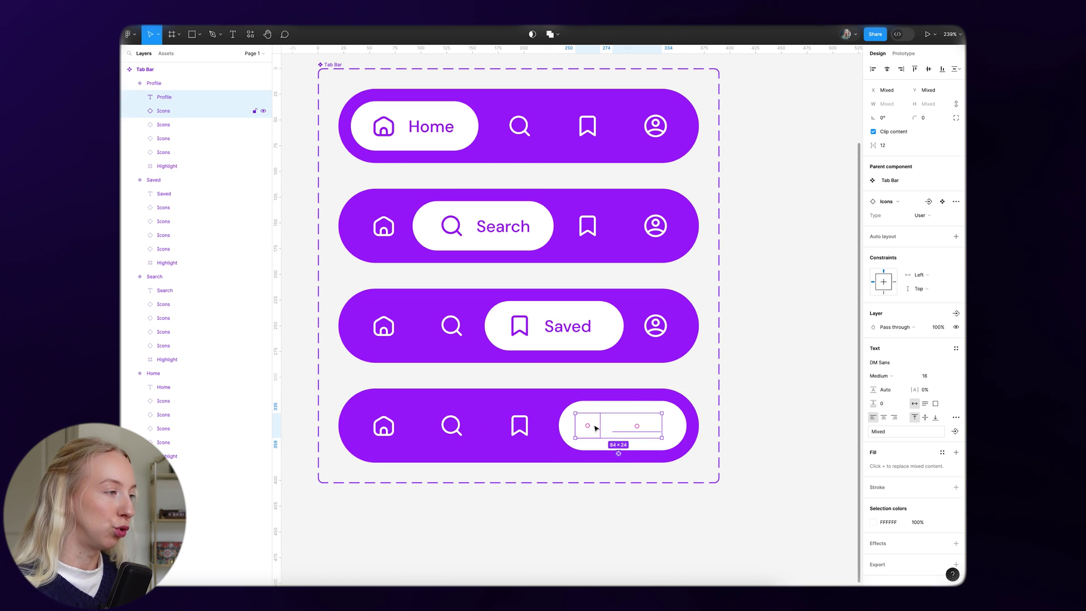
left_click(871, 523)
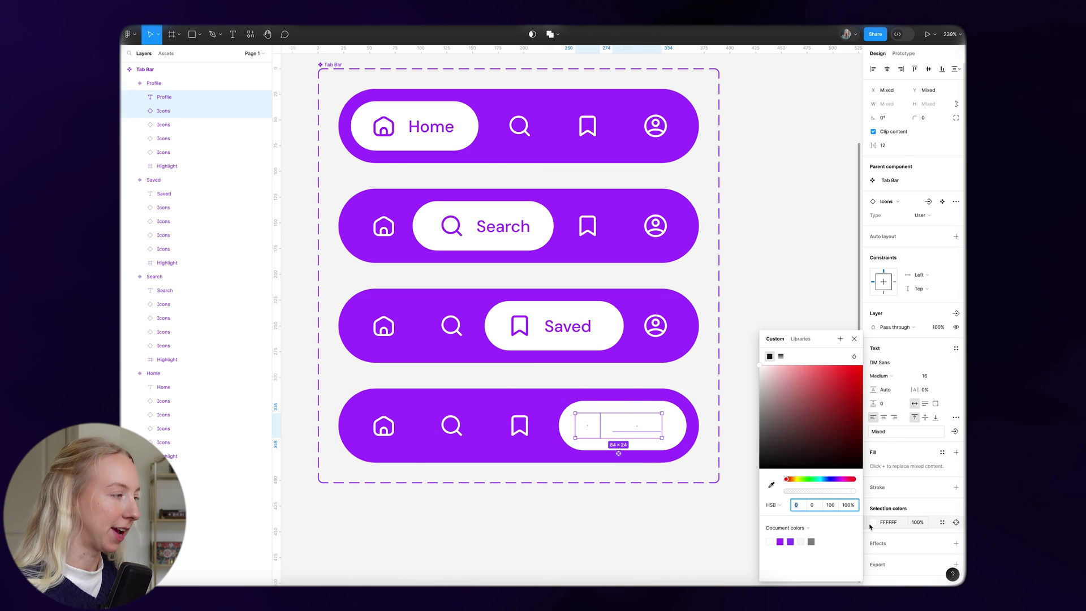
left_click(787, 539)
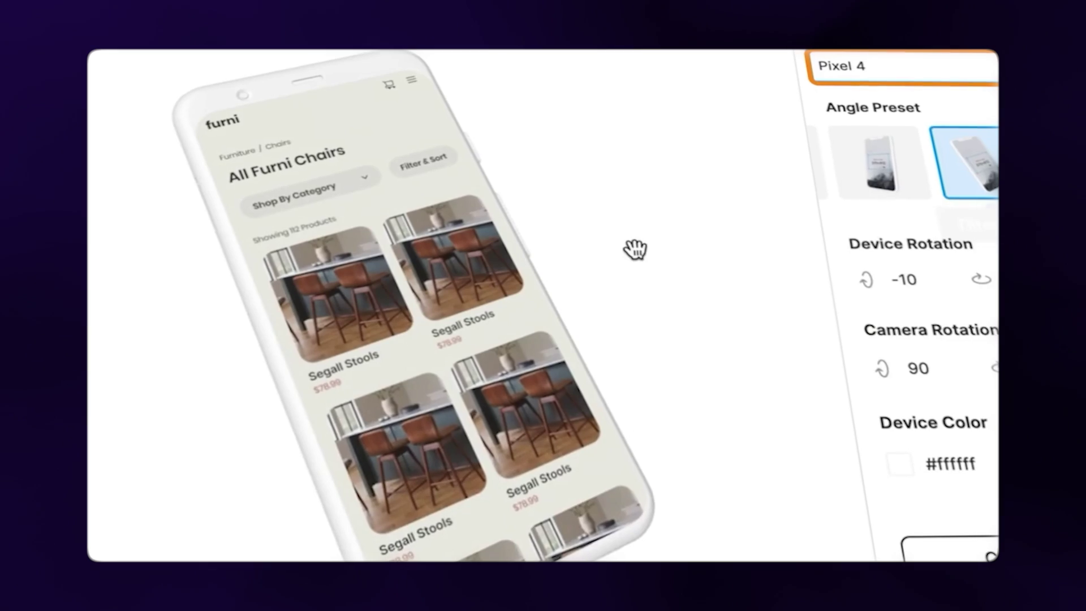
Step: Tilt the phone mockup, set its device colour to Burnt Orange, and create the Button/Text variable
left_click_drag(634, 249, 630, 213)
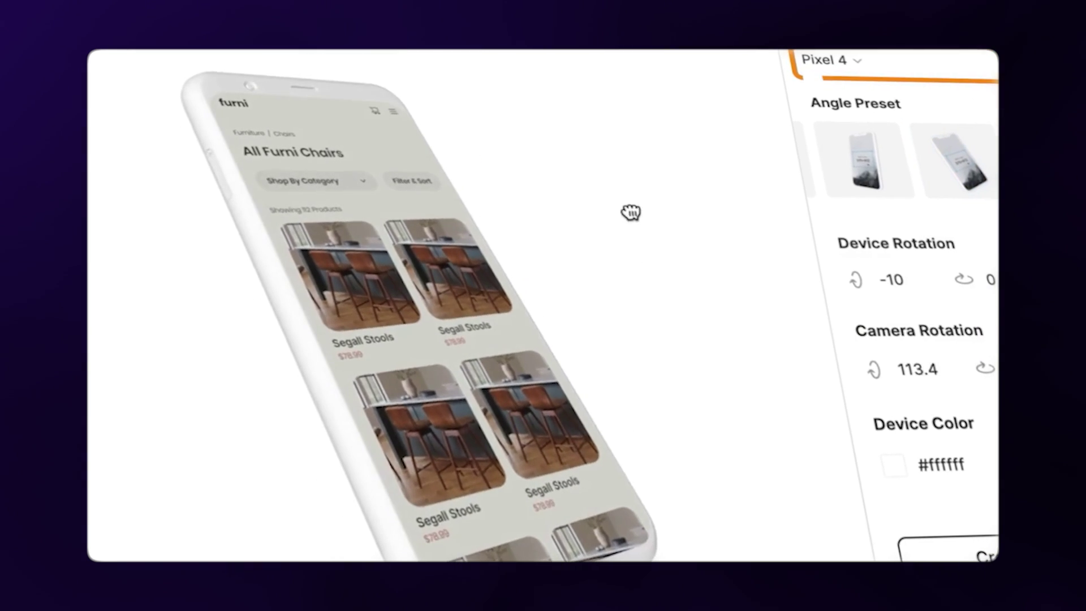
left_click(882, 472)
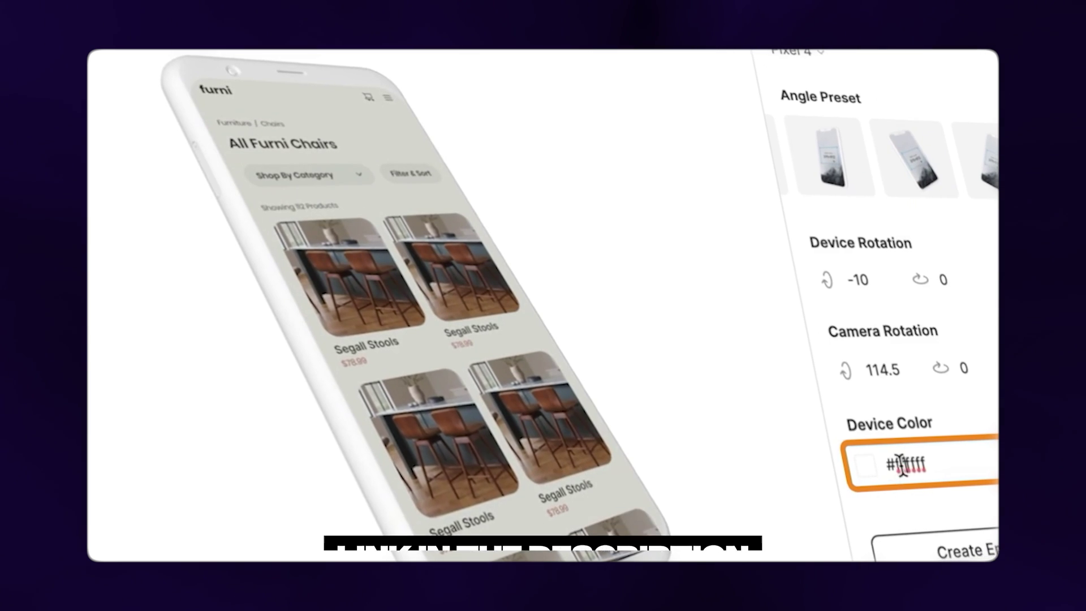
left_click(907, 403)
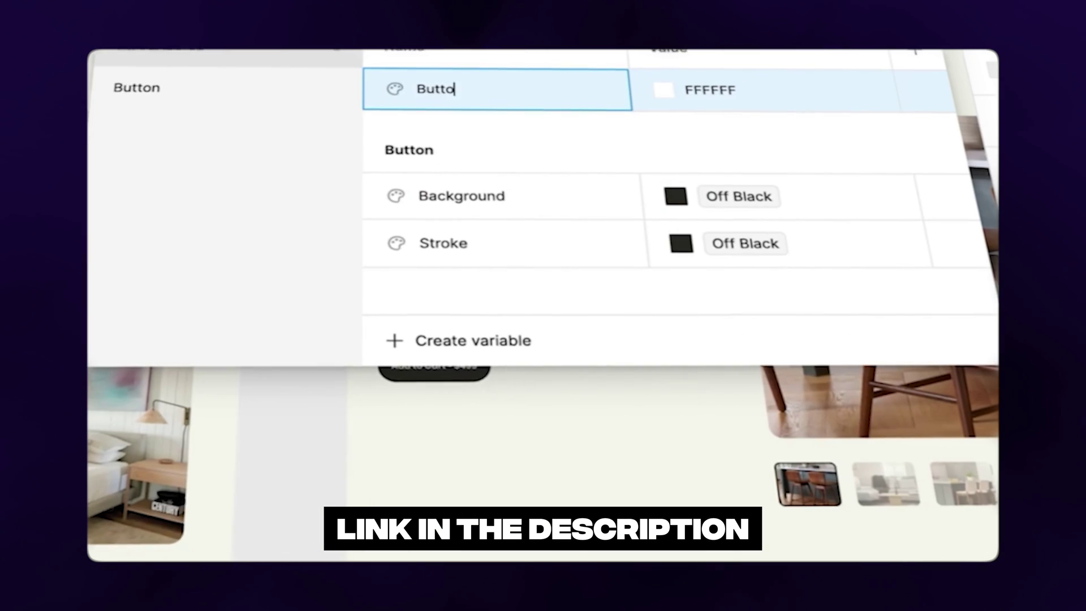
type("n/Text")
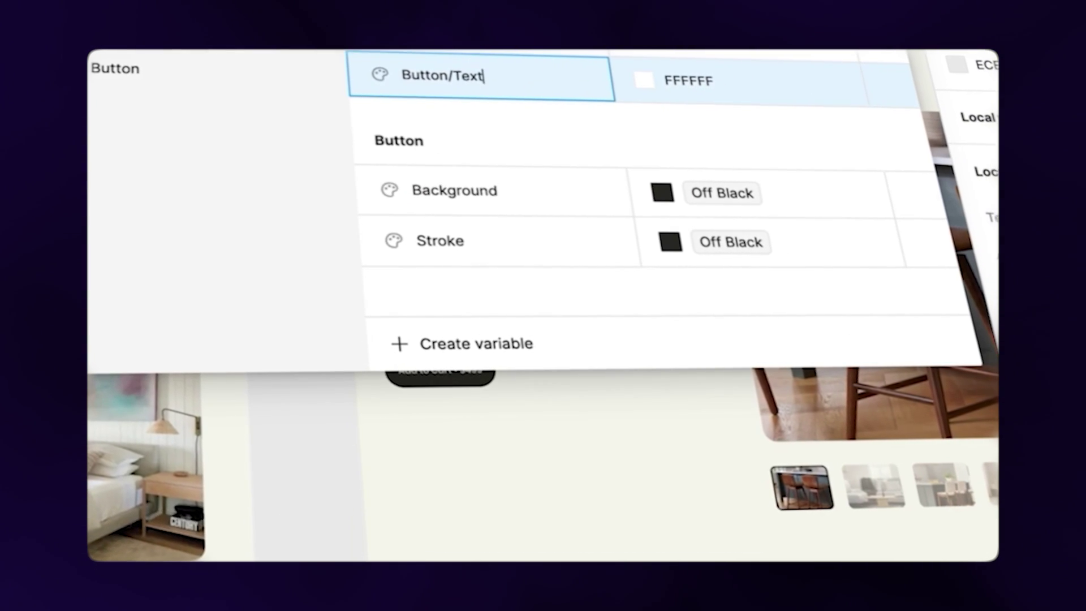
key("Return")
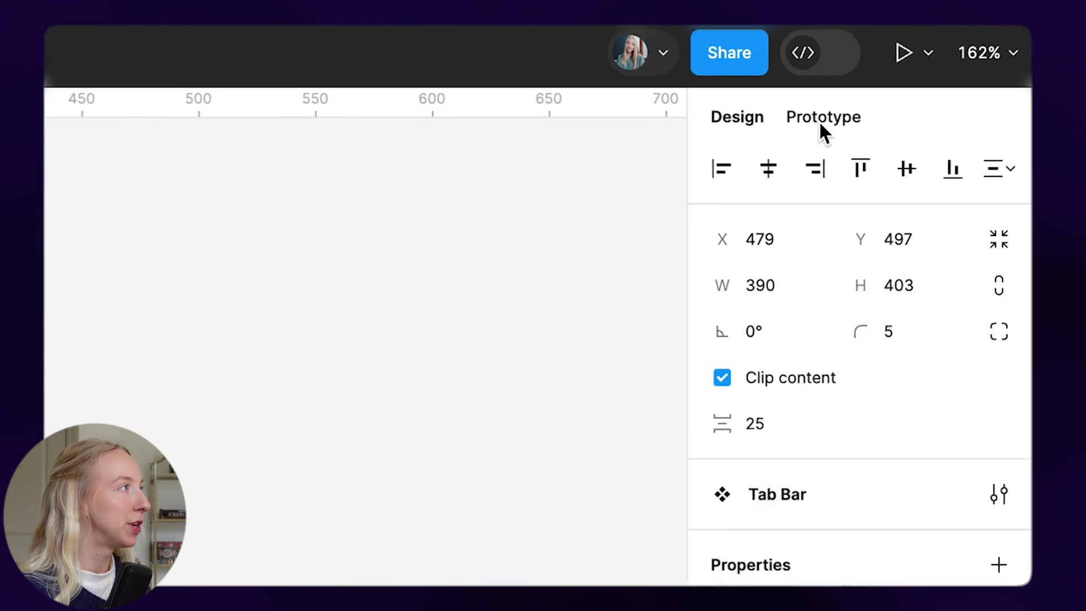
Step: Link the Home variant's search icon to the Search variant with Smart animate, Gentle easing, 300ms
left_click(902, 54)
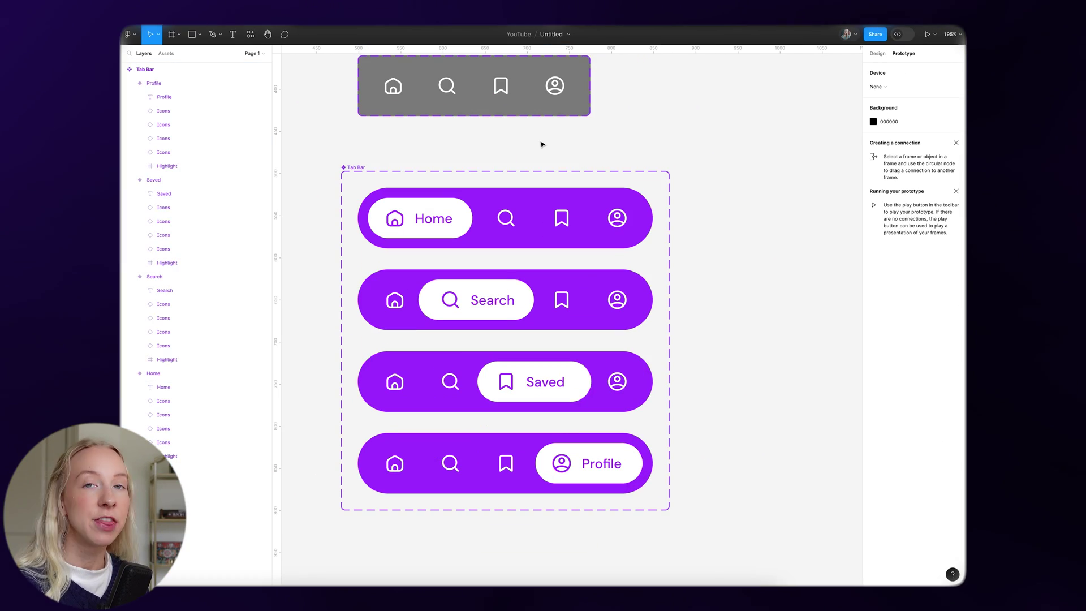
double_click(519, 220)
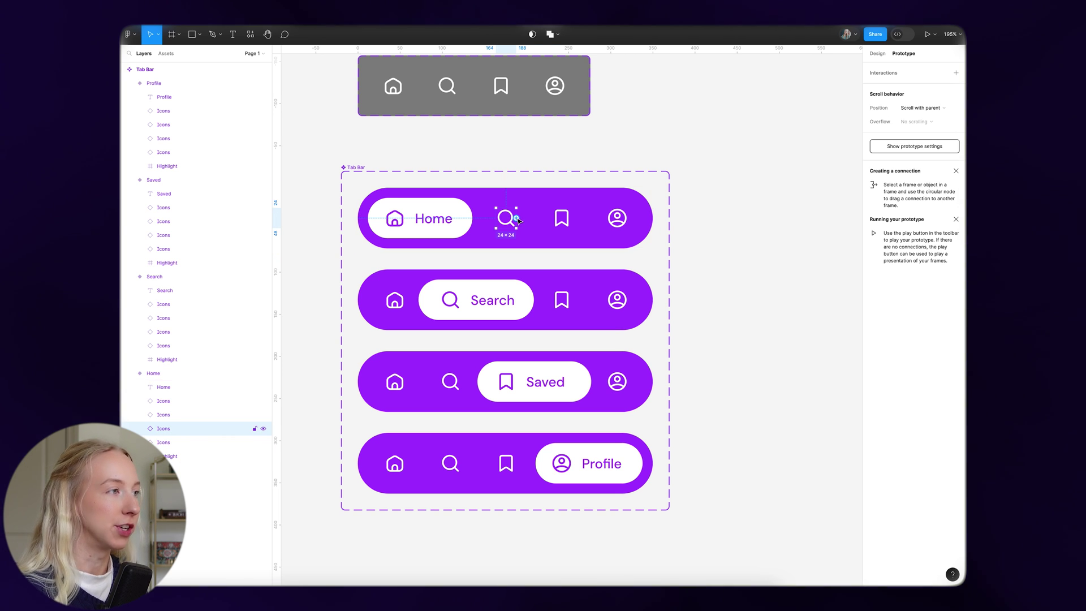
left_click_drag(516, 219, 491, 278)
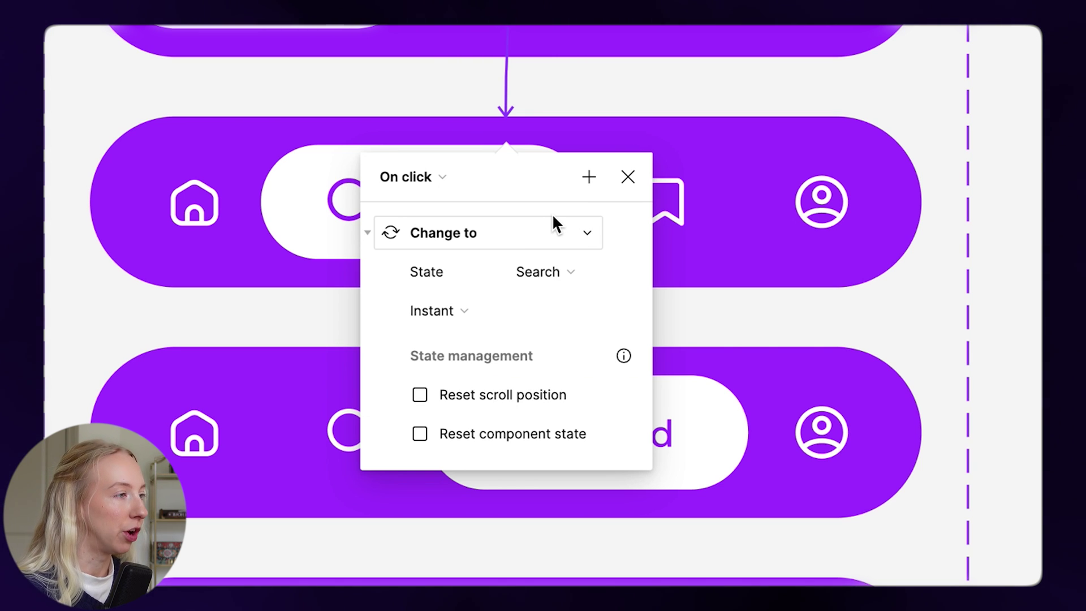
left_click(455, 313)
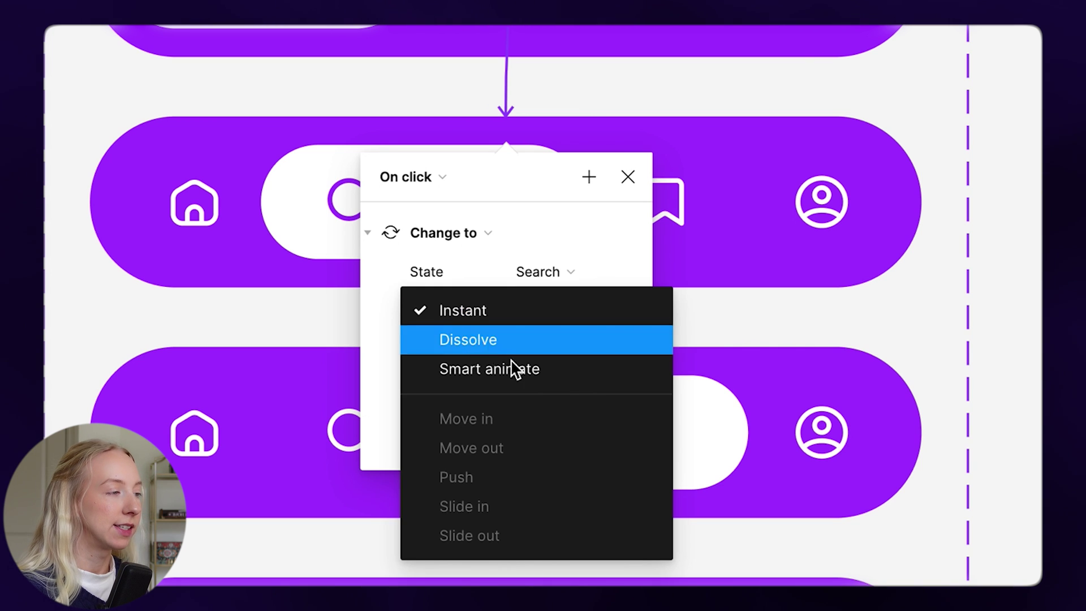
left_click(558, 369)
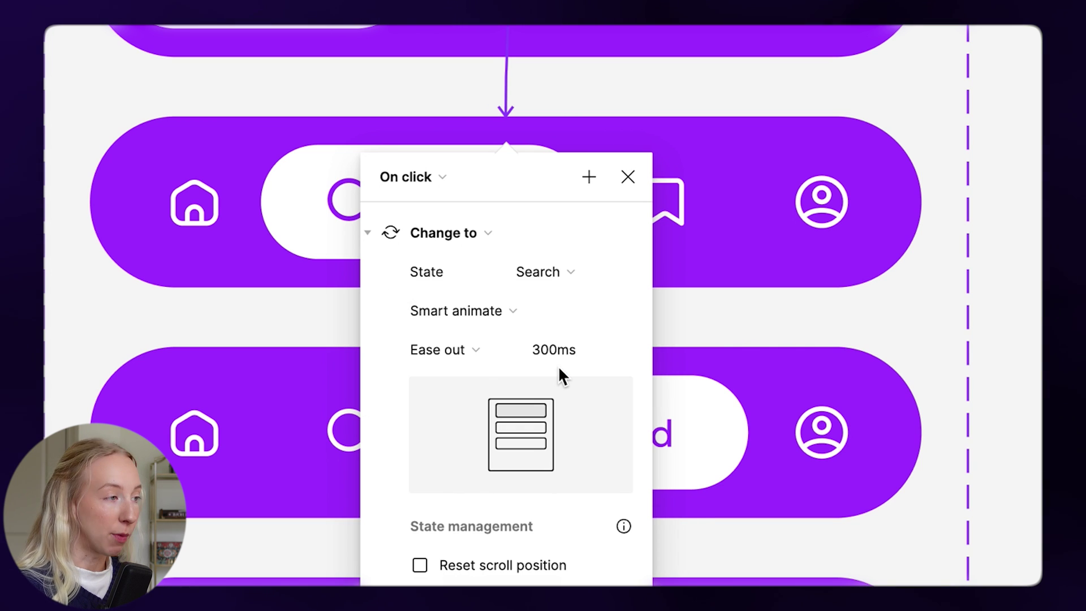
left_click(483, 356)
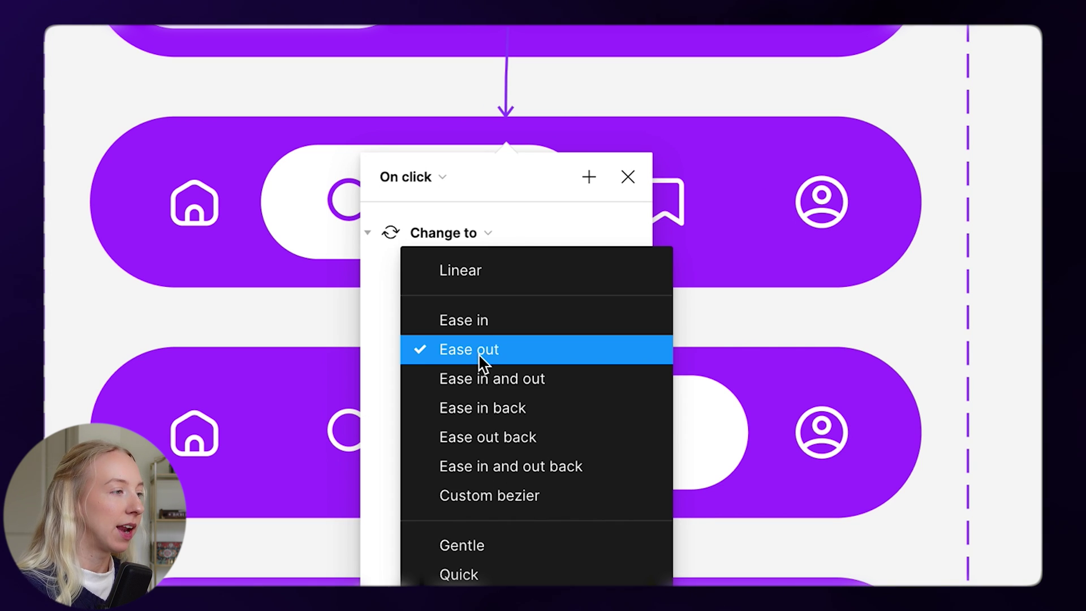
left_click(514, 548)
left_click(541, 352)
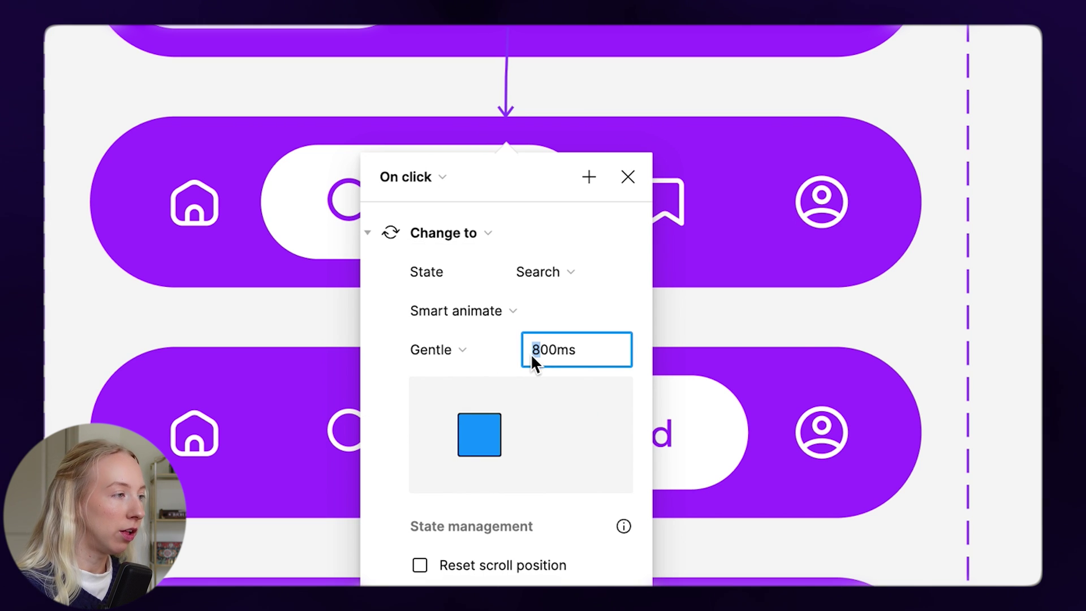
key("BackSpace")
type("3")
key("Return")
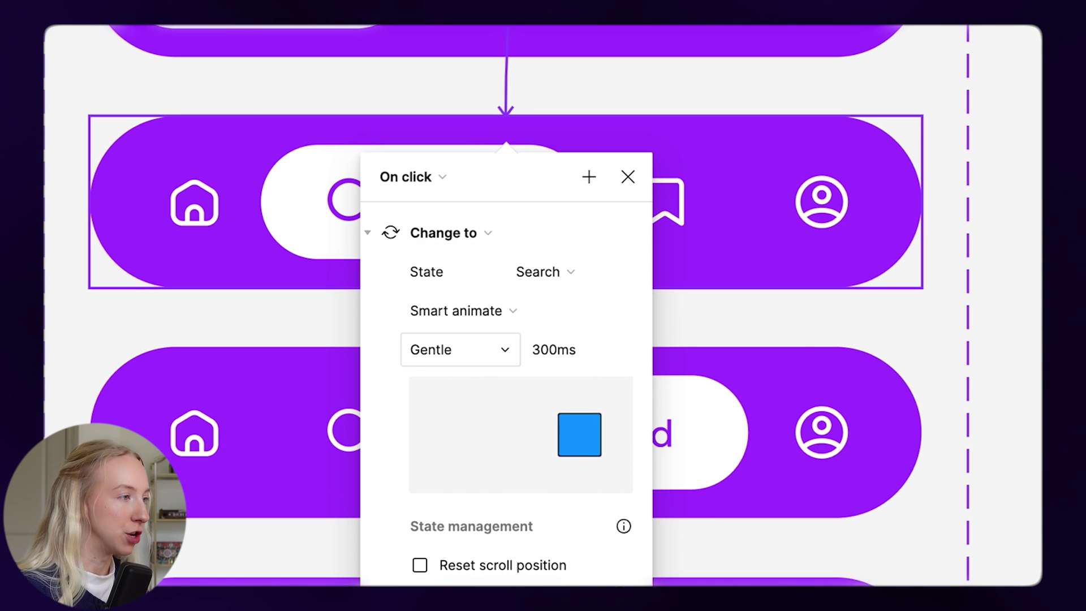
left_click(628, 177)
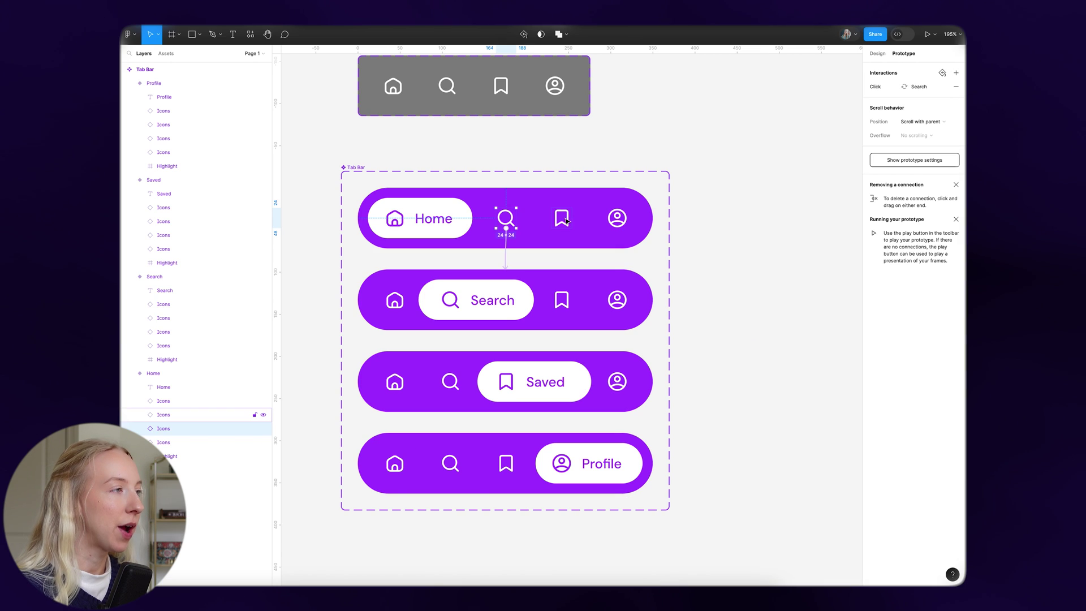
Step: Link the bookmark icon to the Saved variant and select the profile icon
left_click(566, 219)
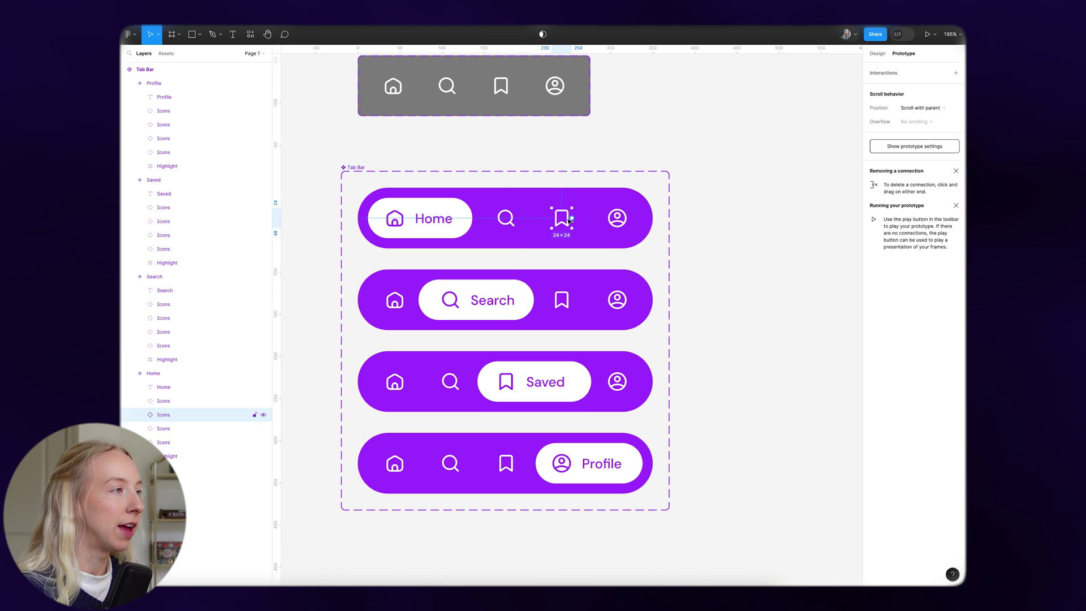
left_click_drag(571, 218, 505, 367)
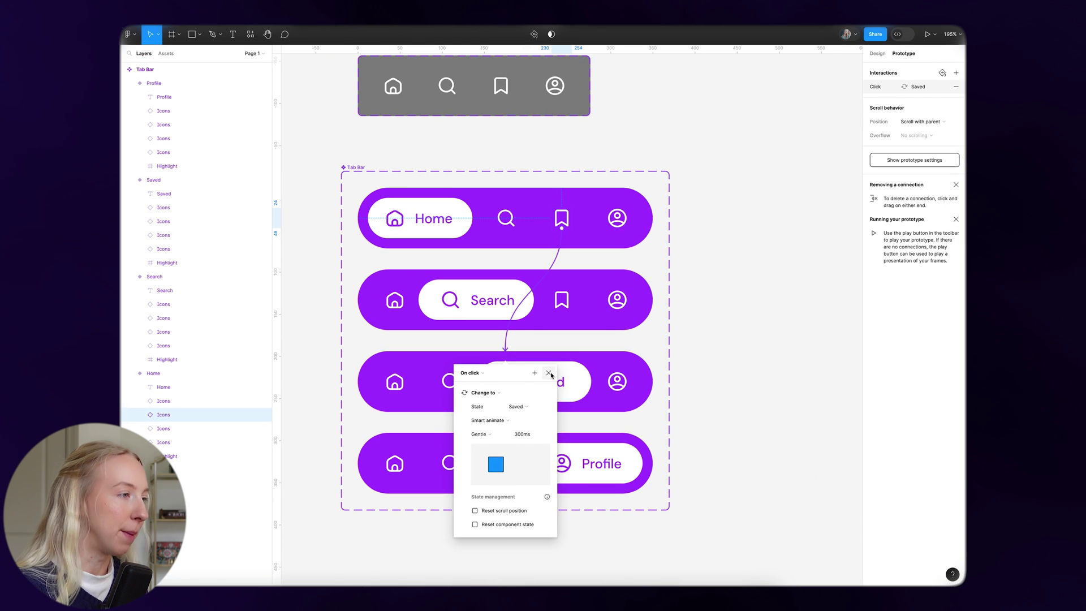
key("Escape")
left_click(617, 218)
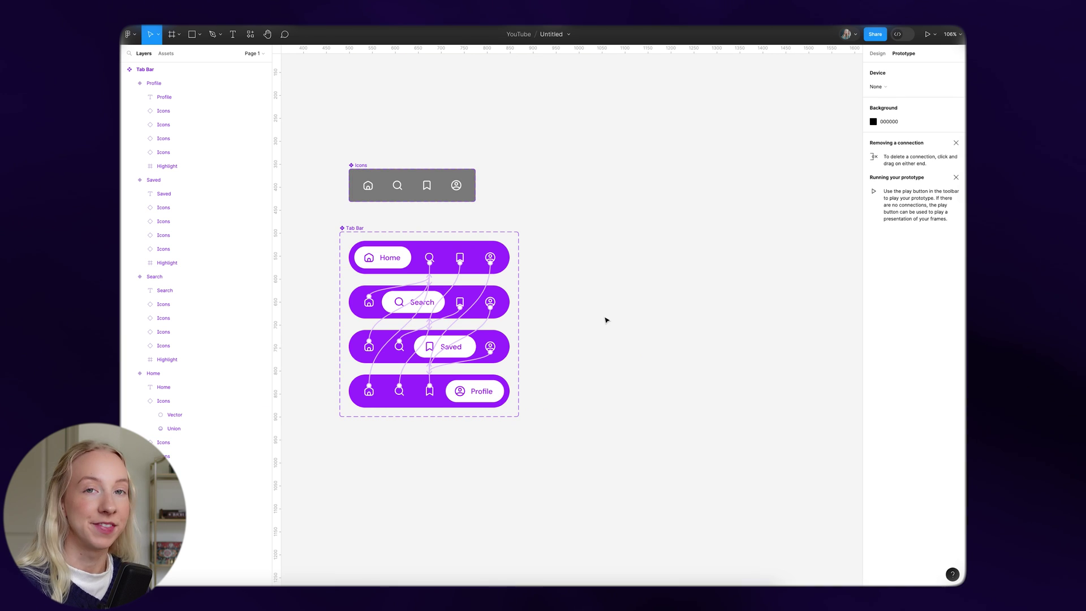
key("f")
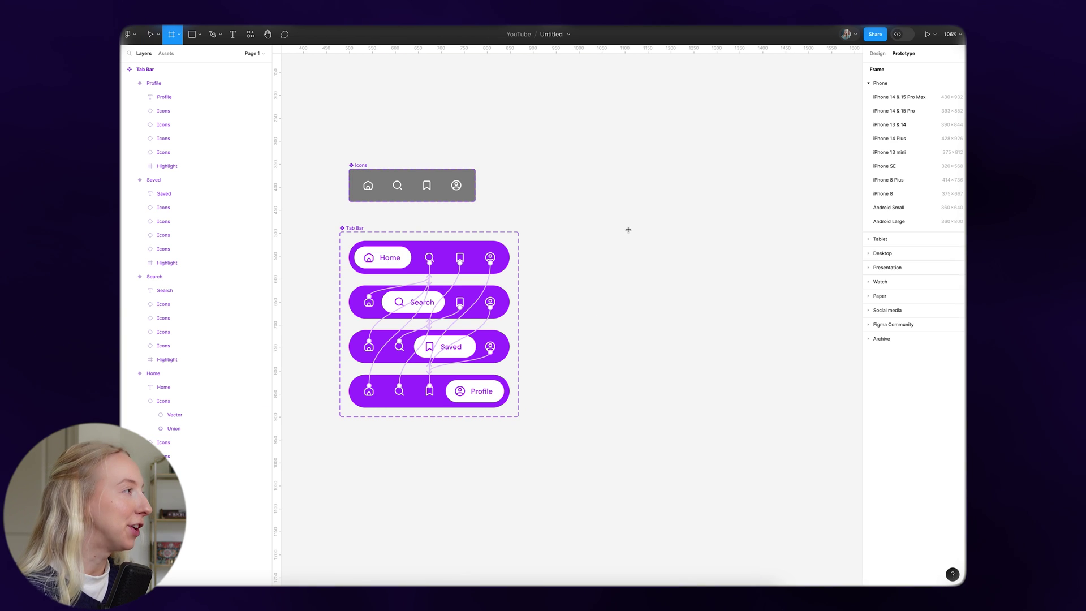
Step: Place a Profile Tab Bar instance near the bottom of a 428×926 iPhone 14 Plus frame and present it
left_click(922, 140)
left_click_drag(576, 99, 642, 102)
left_click_drag(474, 339, 684, 367)
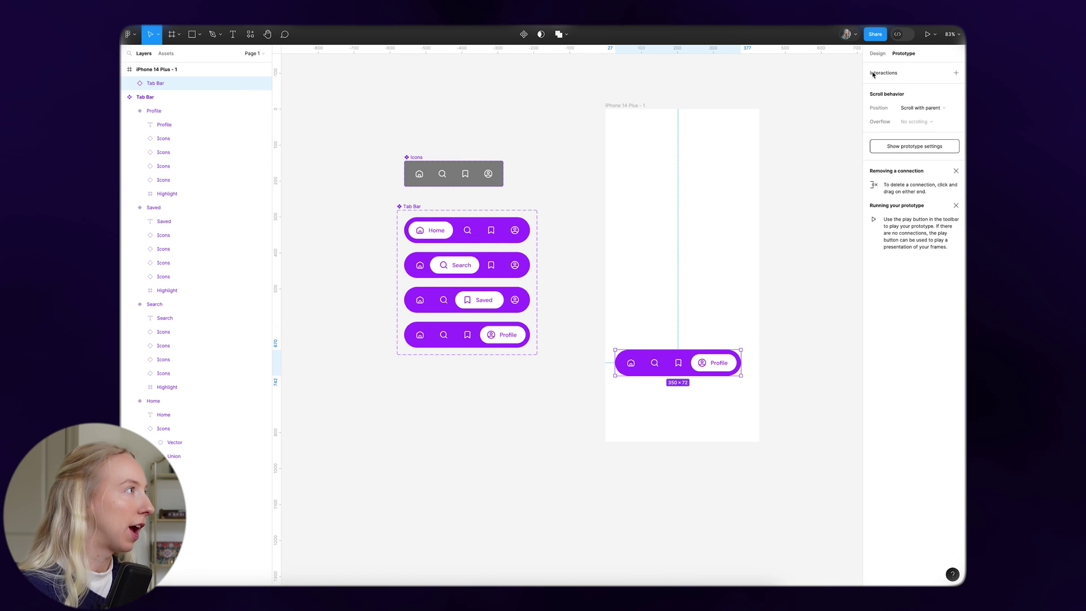
left_click(877, 53)
scroll(720, 417, "right", 3)
left_click(702, 399)
left_click_drag(619, 372, 627, 417)
key("Escape")
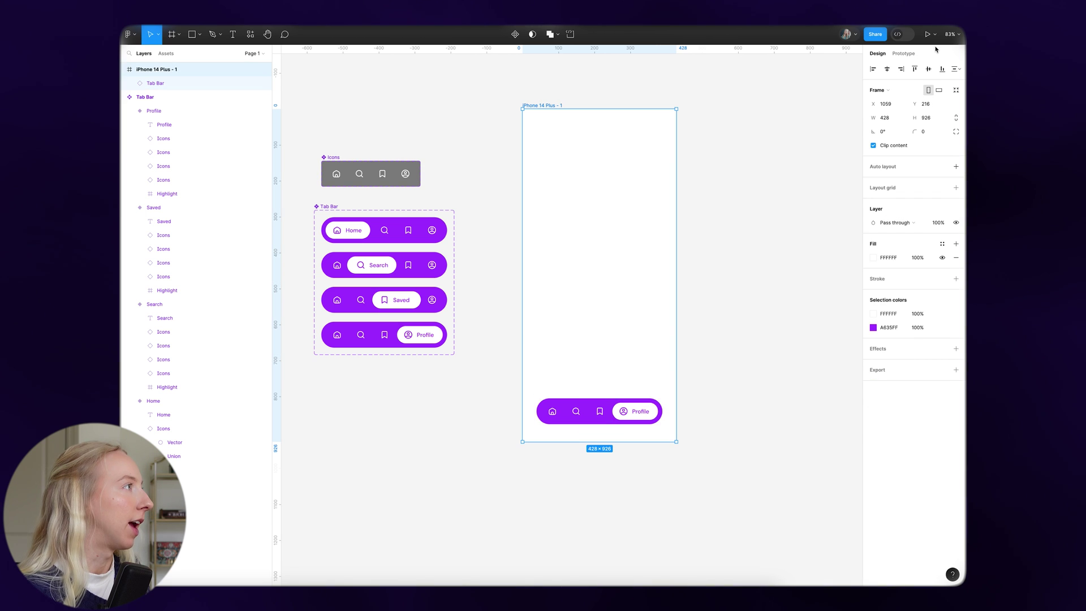
left_click(927, 39)
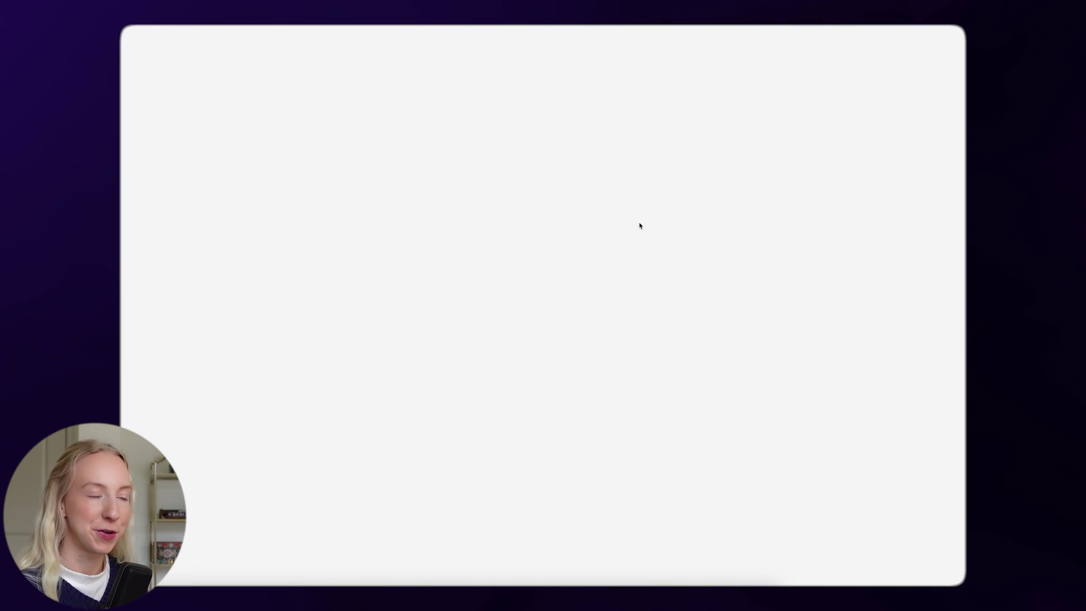